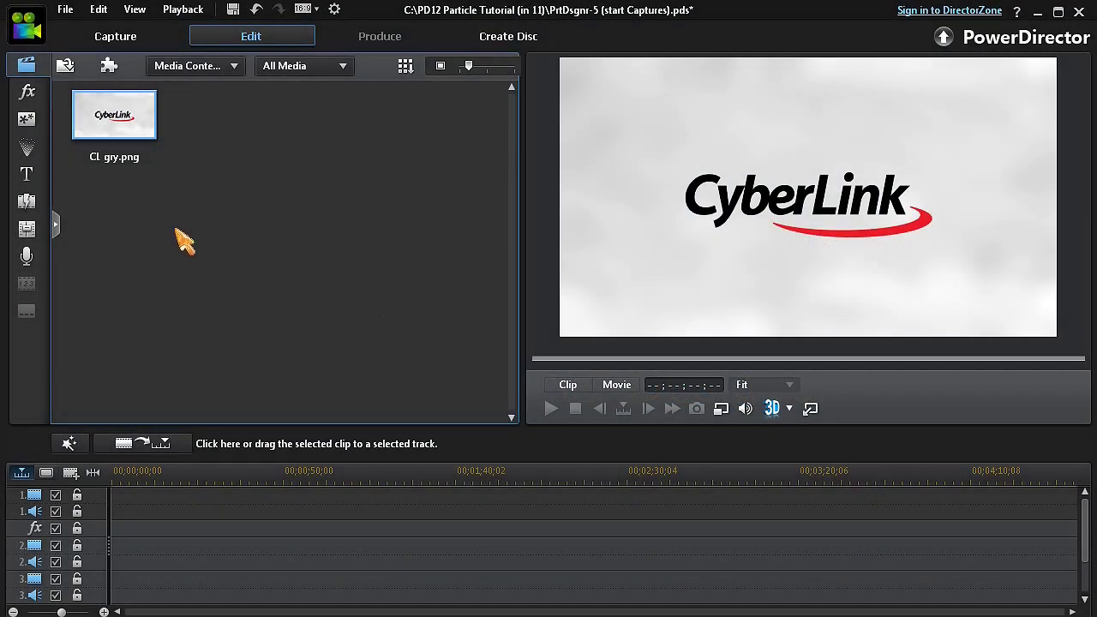
- Open the Particle Room's effects library, which brings up DirectorZone's Most Downloaded Effects
click(27, 147)
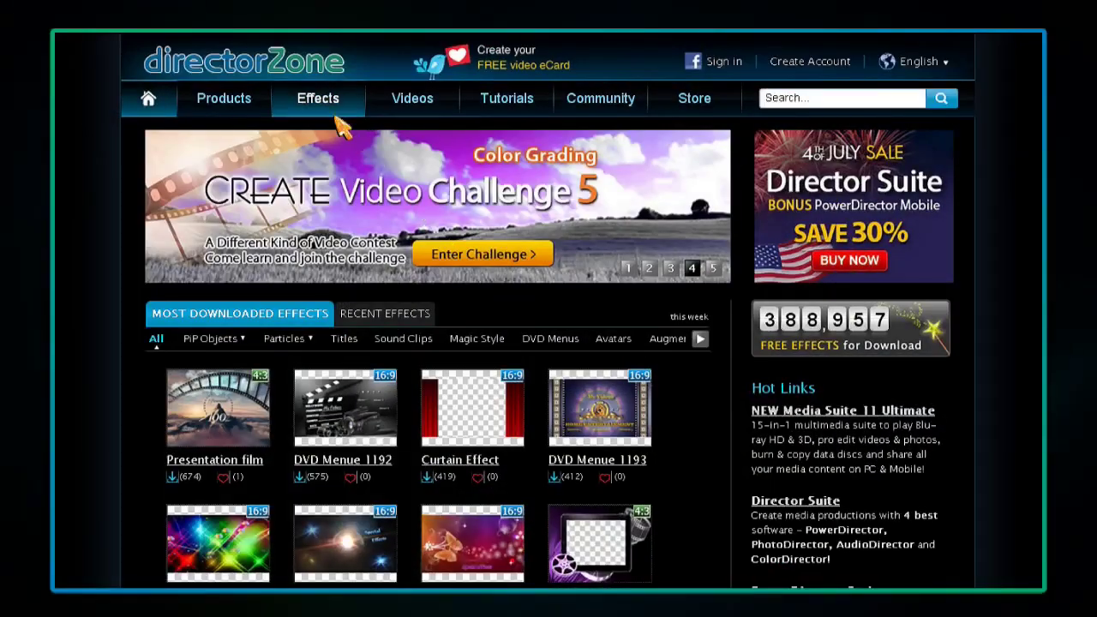
- Browse DirectorZone's Particles category and start downloading (cp) Curtains Open, dismissing the sign-in warning
mouse_move(337, 120)
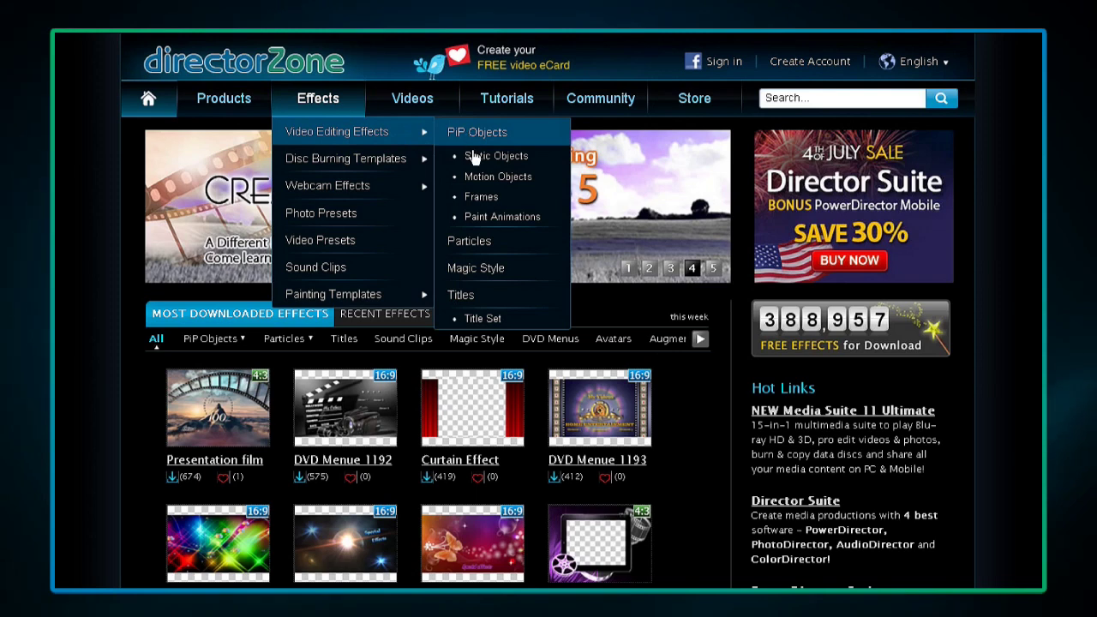
click(517, 244)
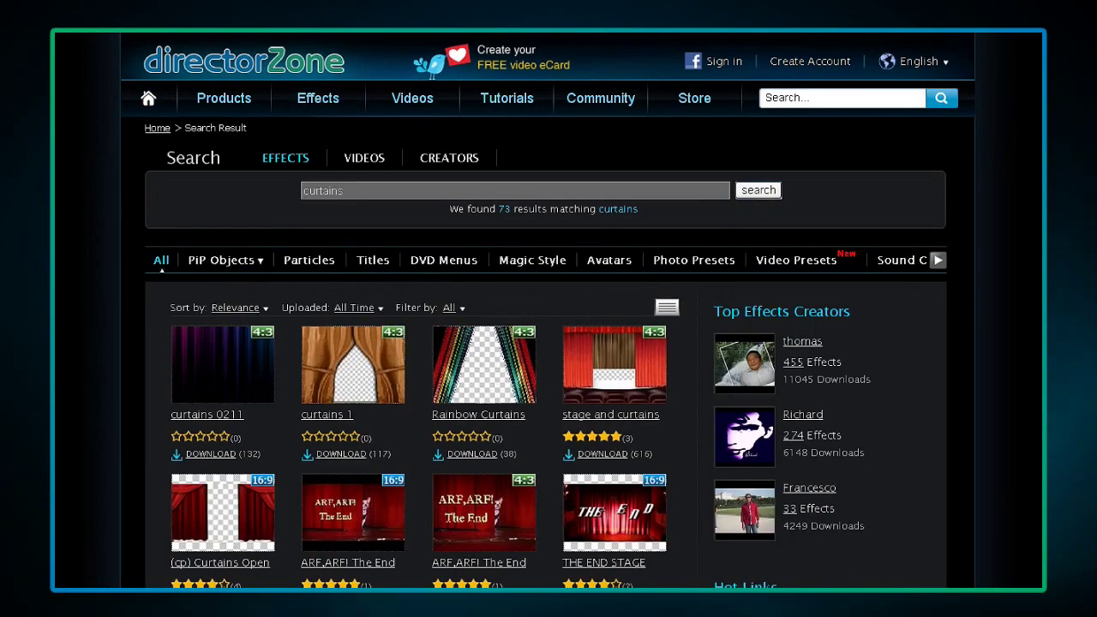
click(227, 503)
click(500, 328)
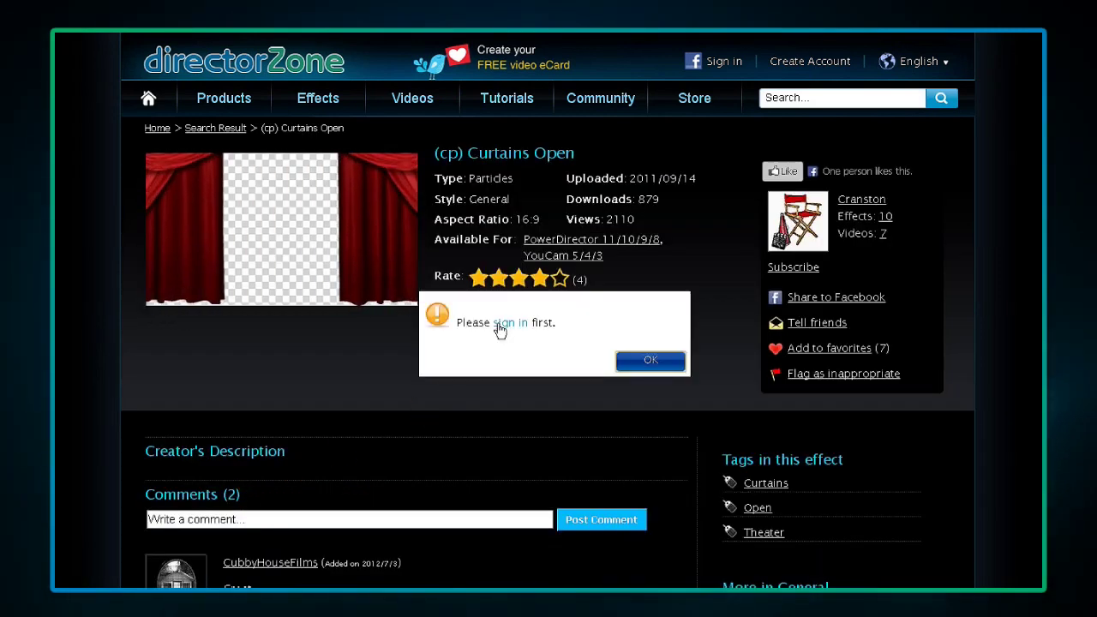
click(634, 360)
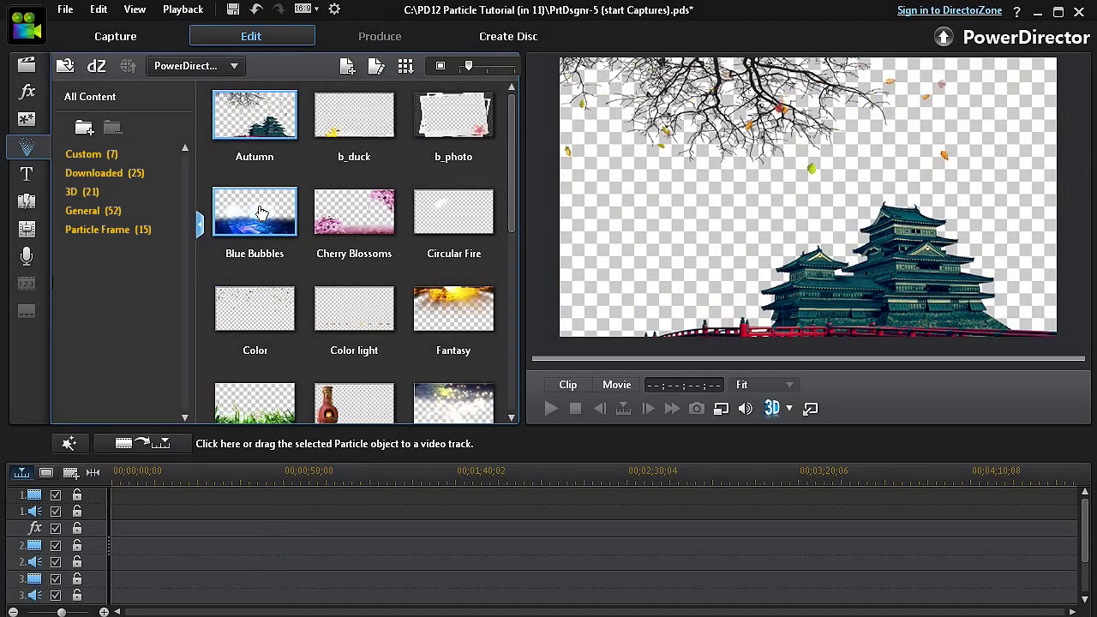
- Try Blue Bubbles on track 2, then place Fireplace at the start of track 2
drag(261, 213, 111, 556)
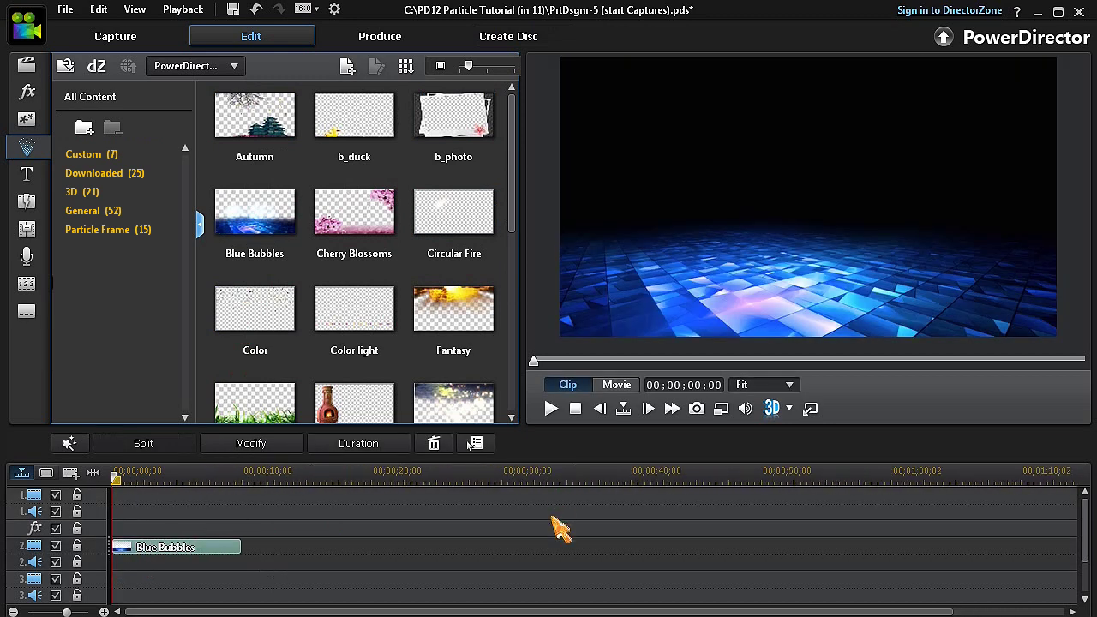
click(296, 451)
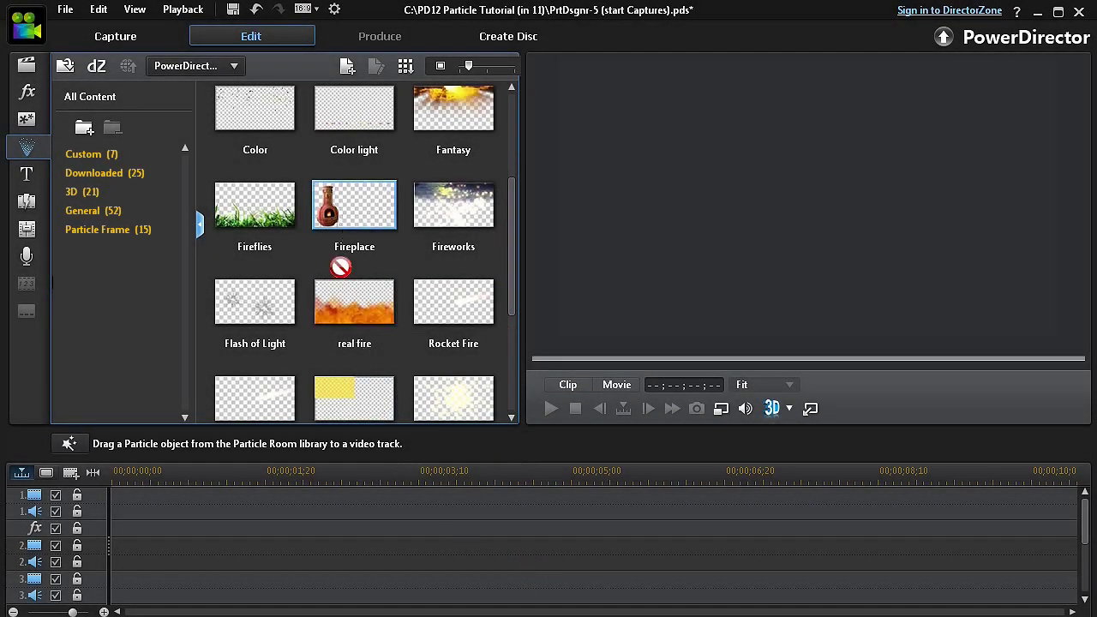
drag(340, 267, 109, 556)
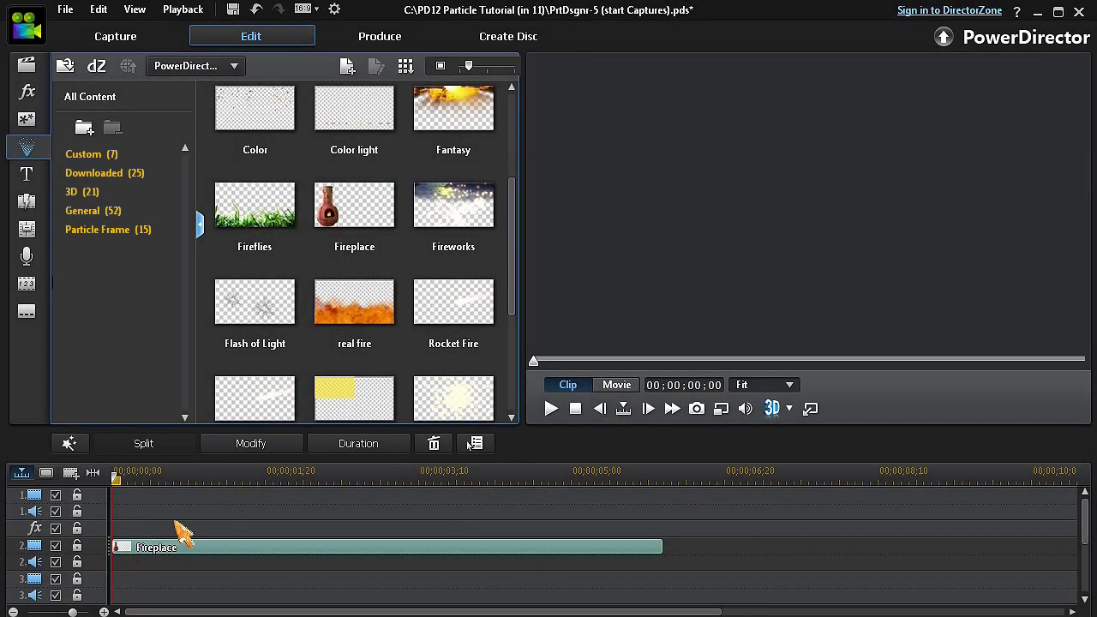
- Open Fireplace in Particle Designer and remove its Background layer, leaving only Fire
click(258, 452)
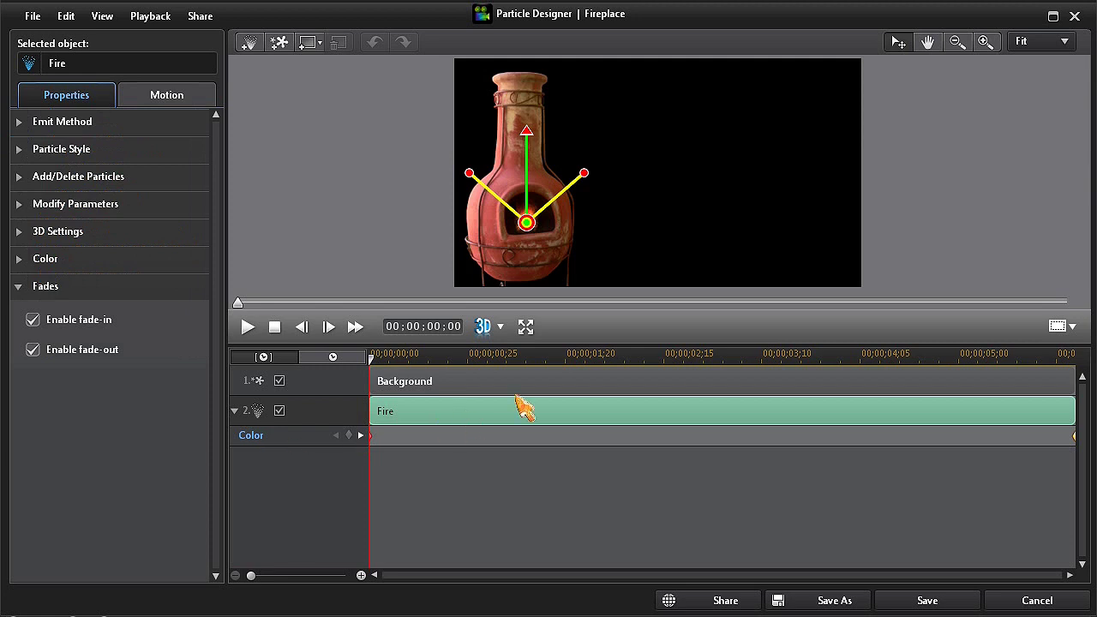
right_click(550, 385)
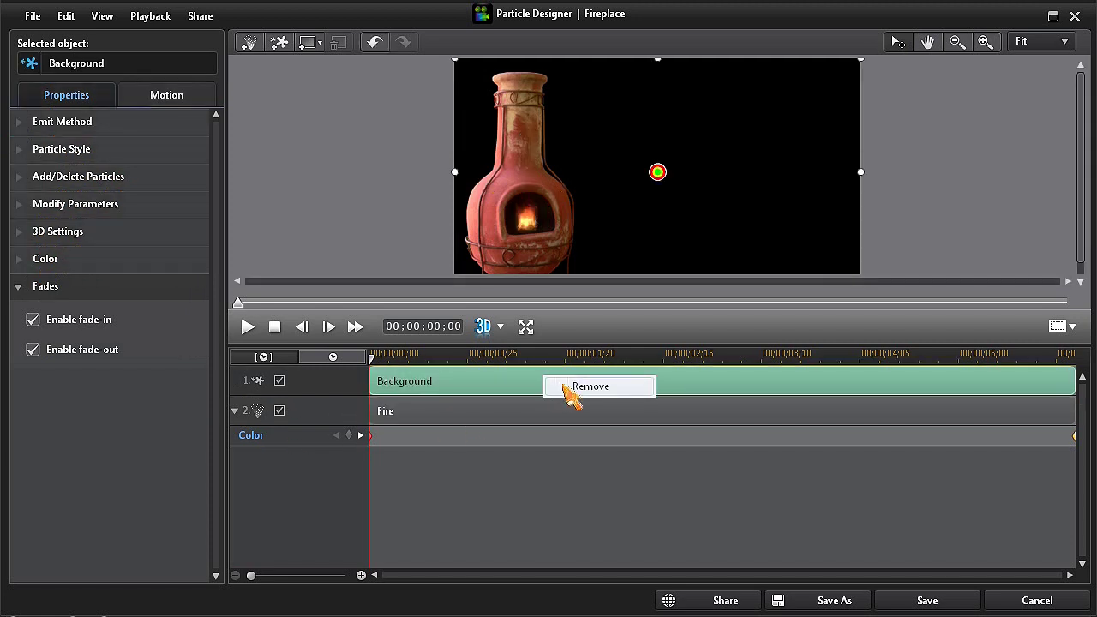
click(591, 387)
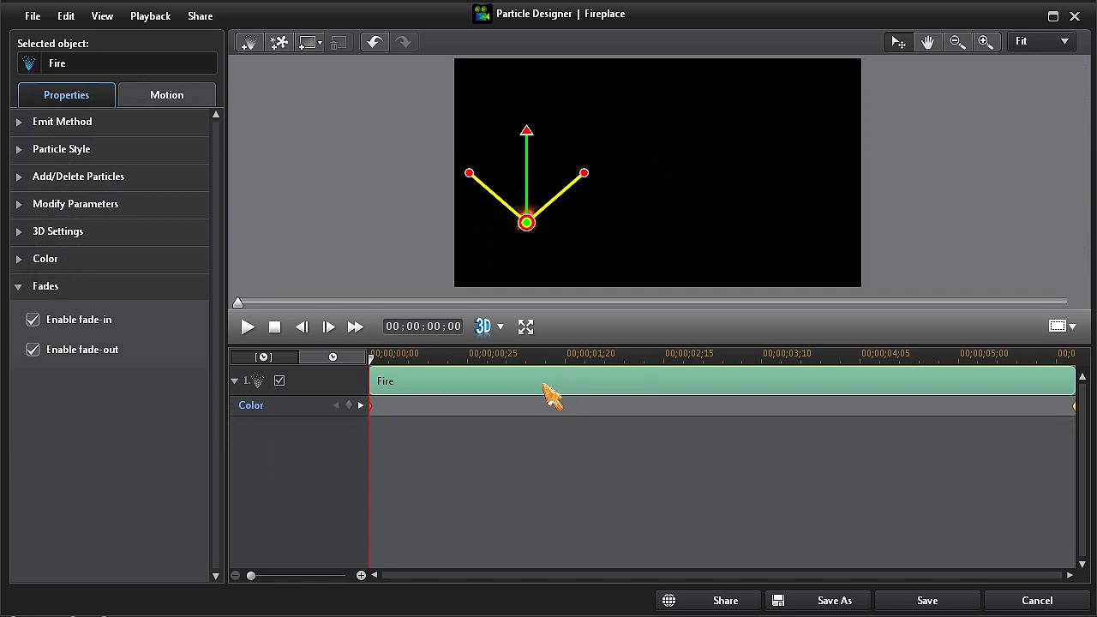
click(172, 96)
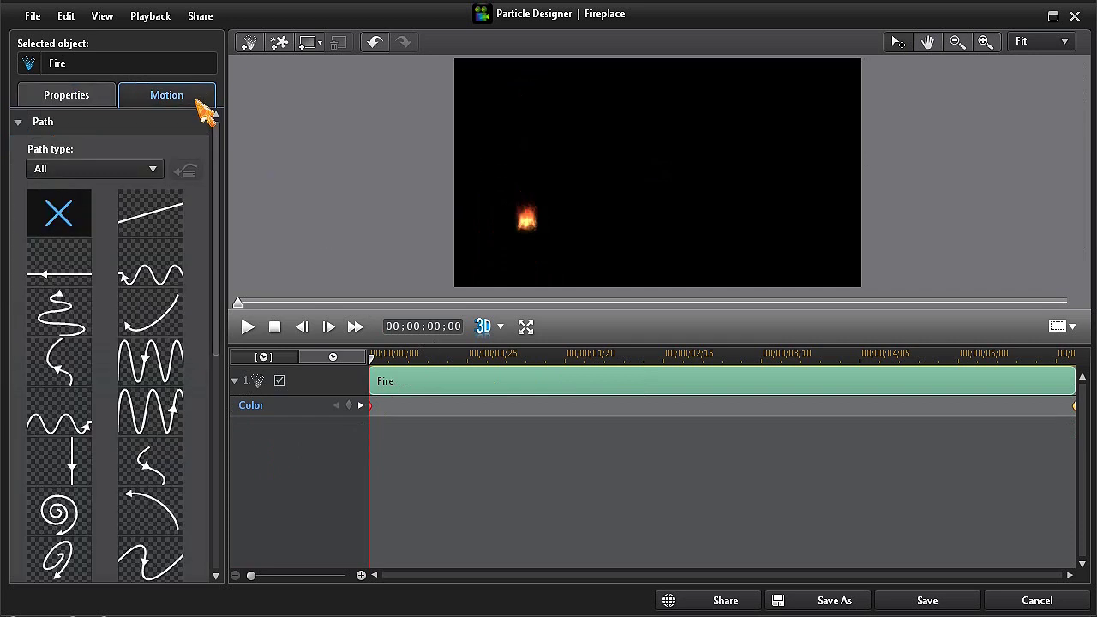
- Apply the straight-line path and drag its ends so it slopes down right-to-left, then preview
click(78, 260)
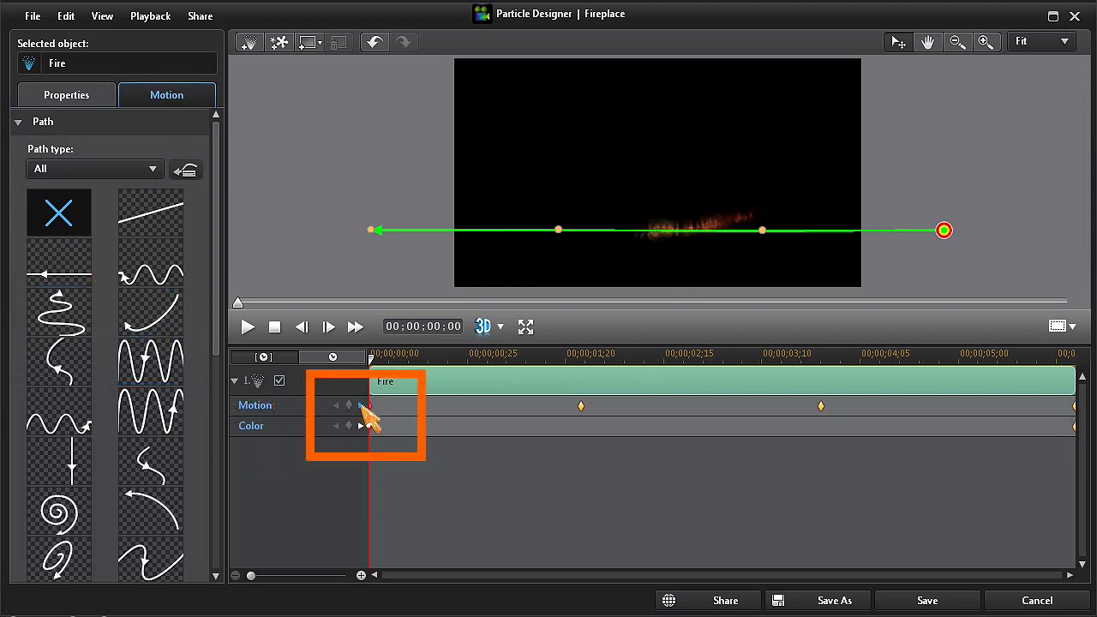
click(361, 406)
click(361, 405)
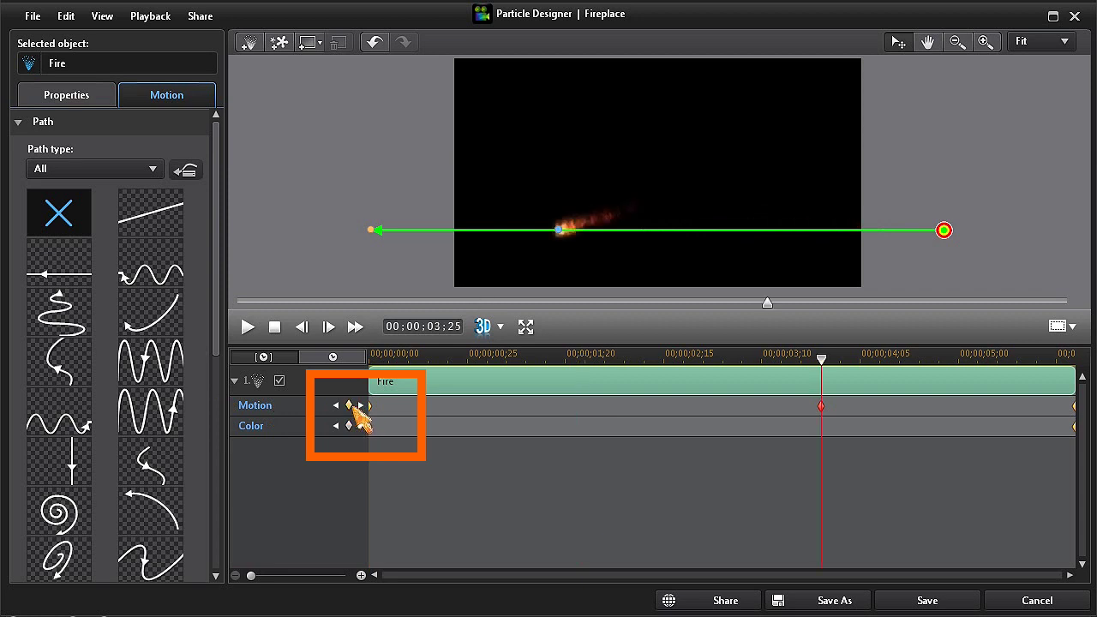
click(275, 328)
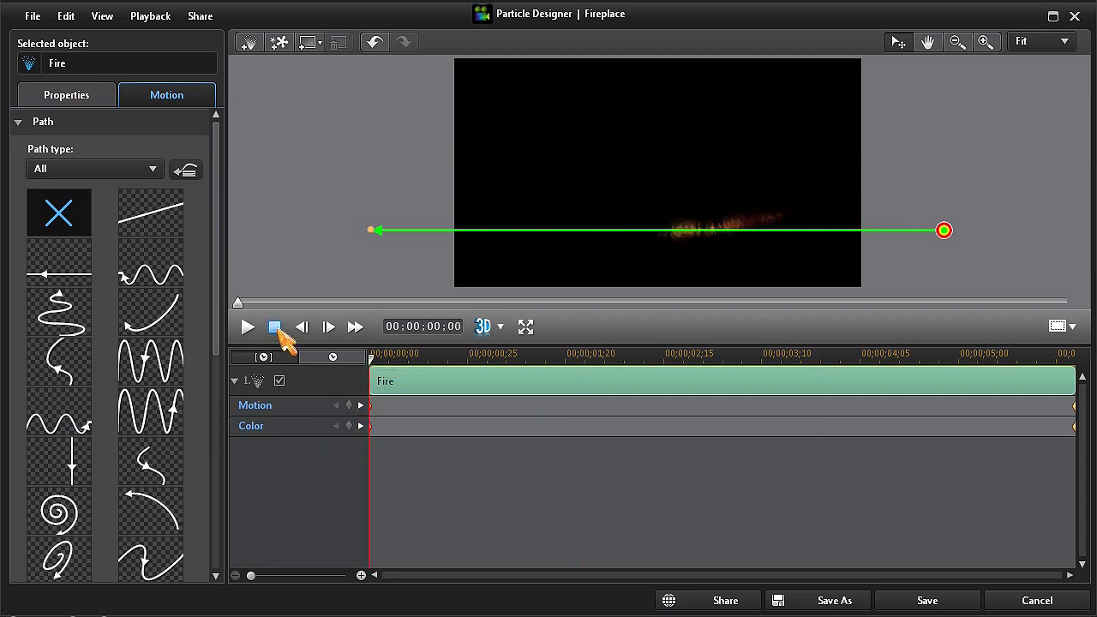
drag(938, 229, 947, 114)
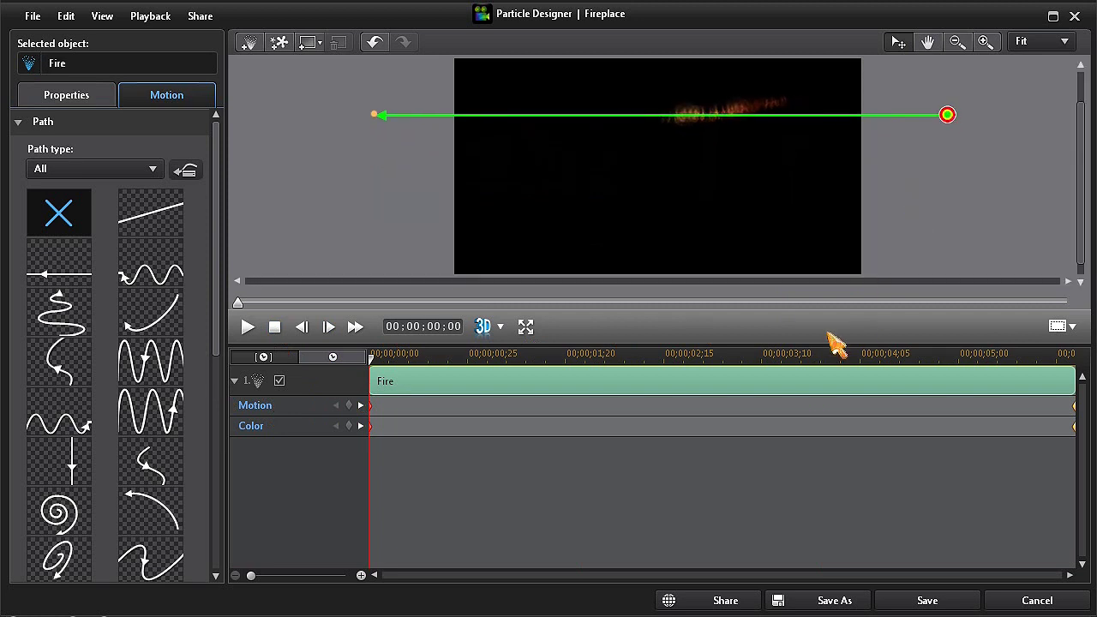
drag(244, 310, 1074, 322)
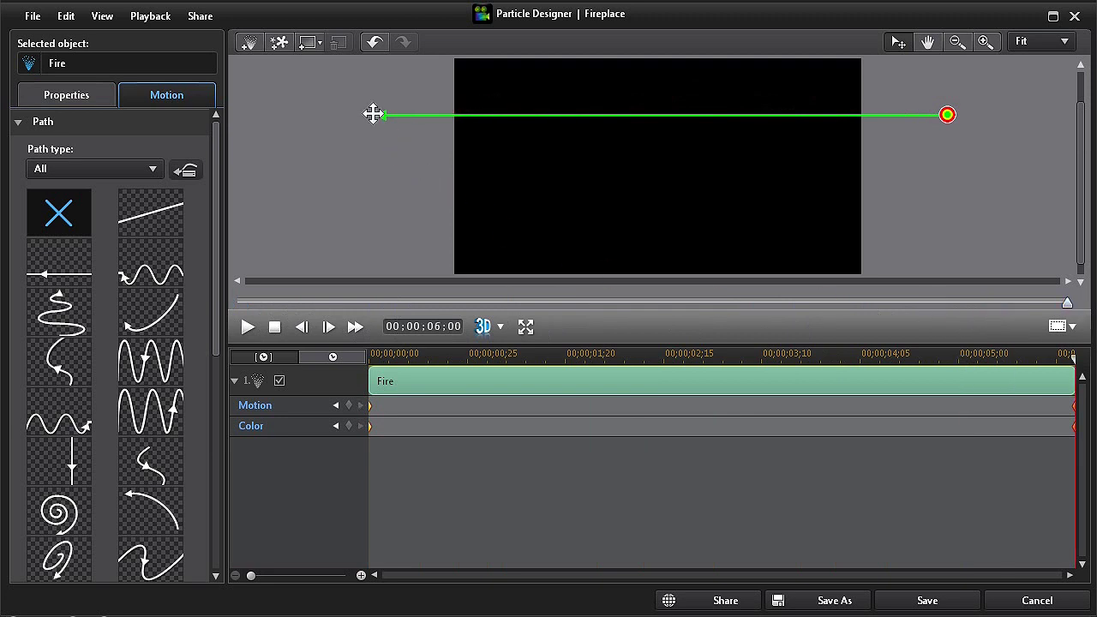
drag(375, 114, 368, 238)
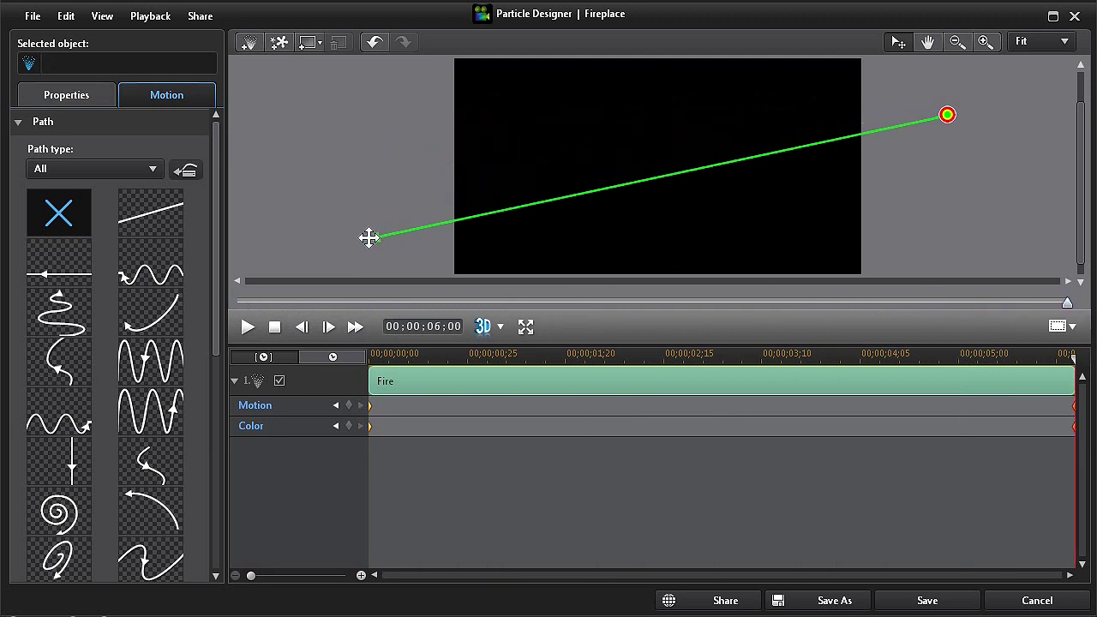
click(248, 328)
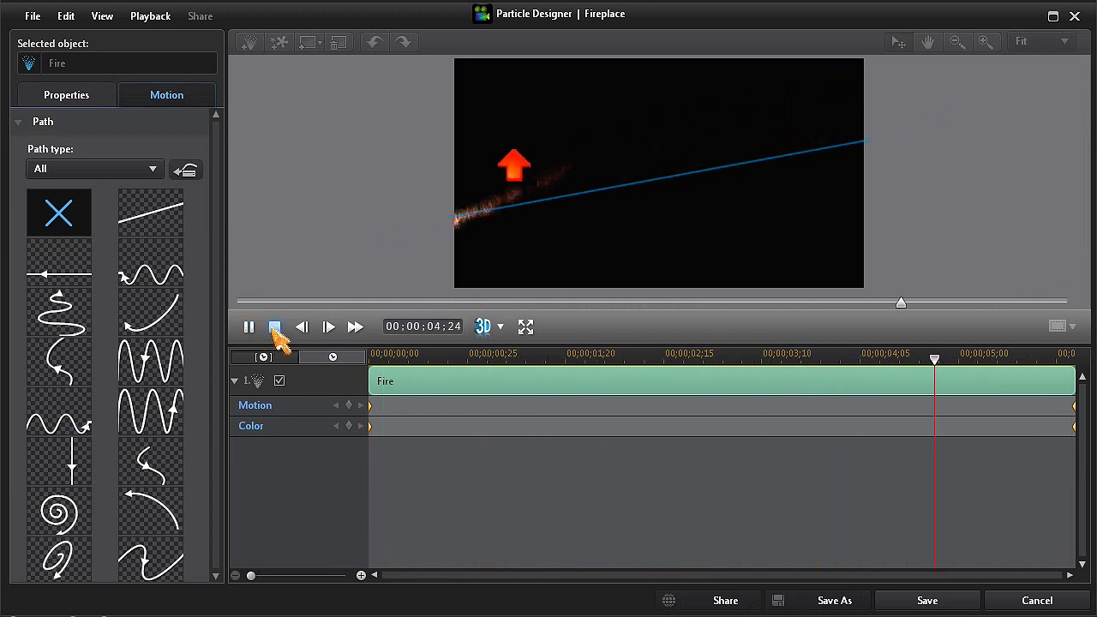
- Expand the Fire particle's Modify Parameters and set Gravity to 0.000
click(275, 327)
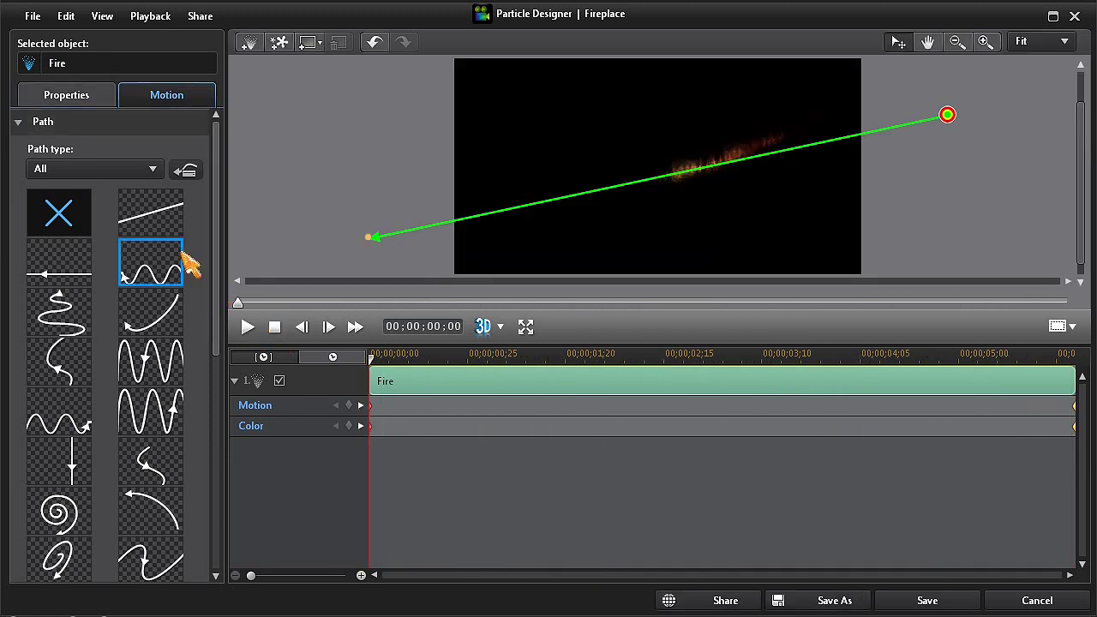
click(86, 98)
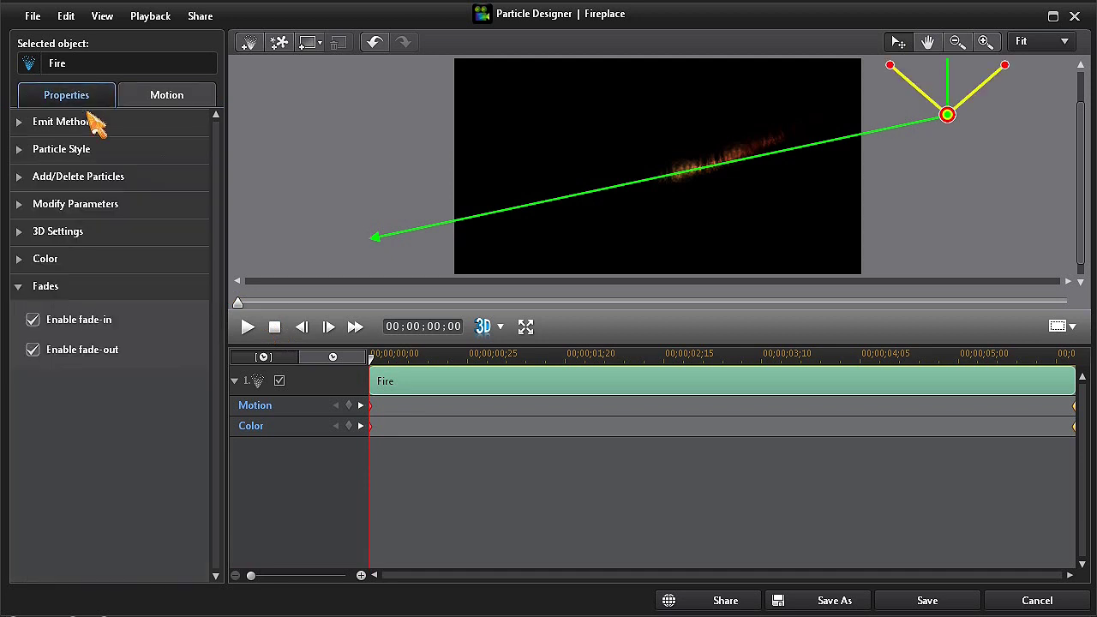
click(110, 207)
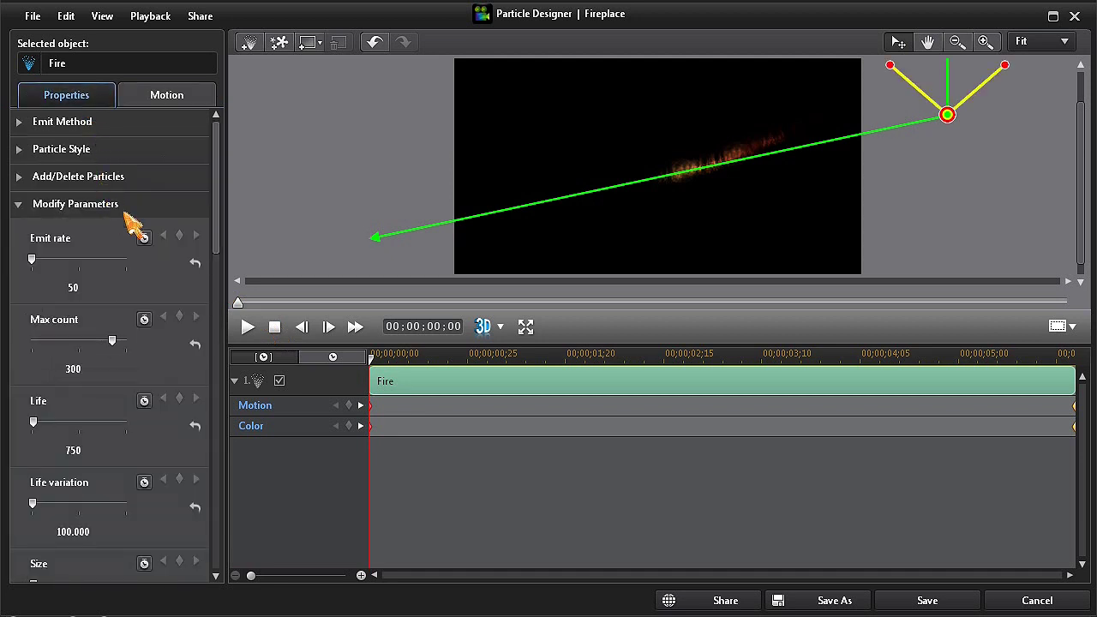
drag(215, 216, 199, 492)
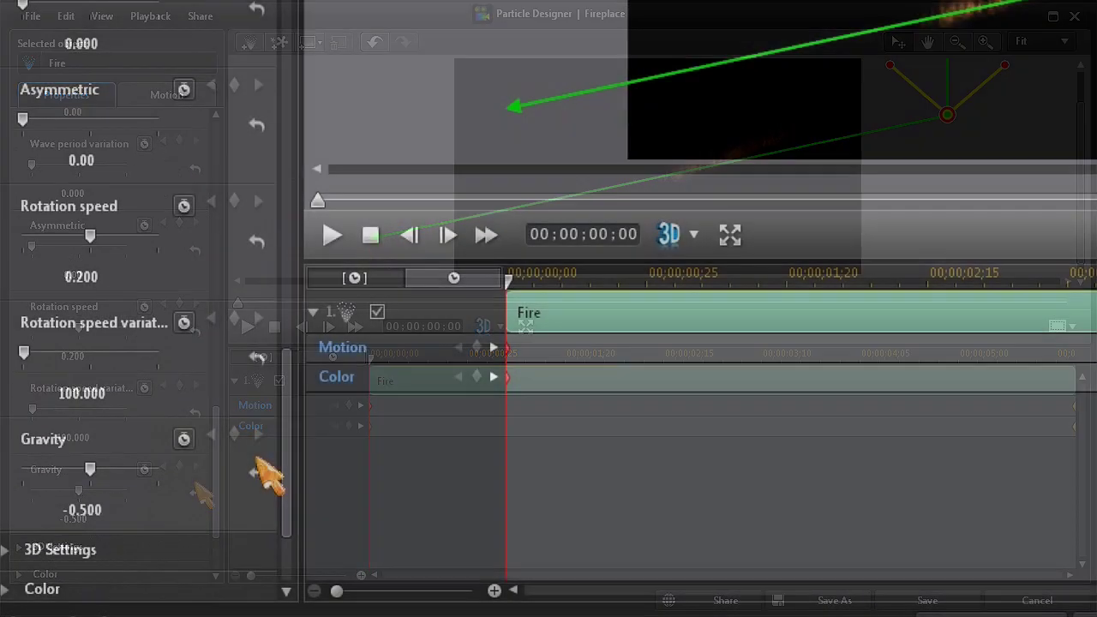
mouse_move(91, 511)
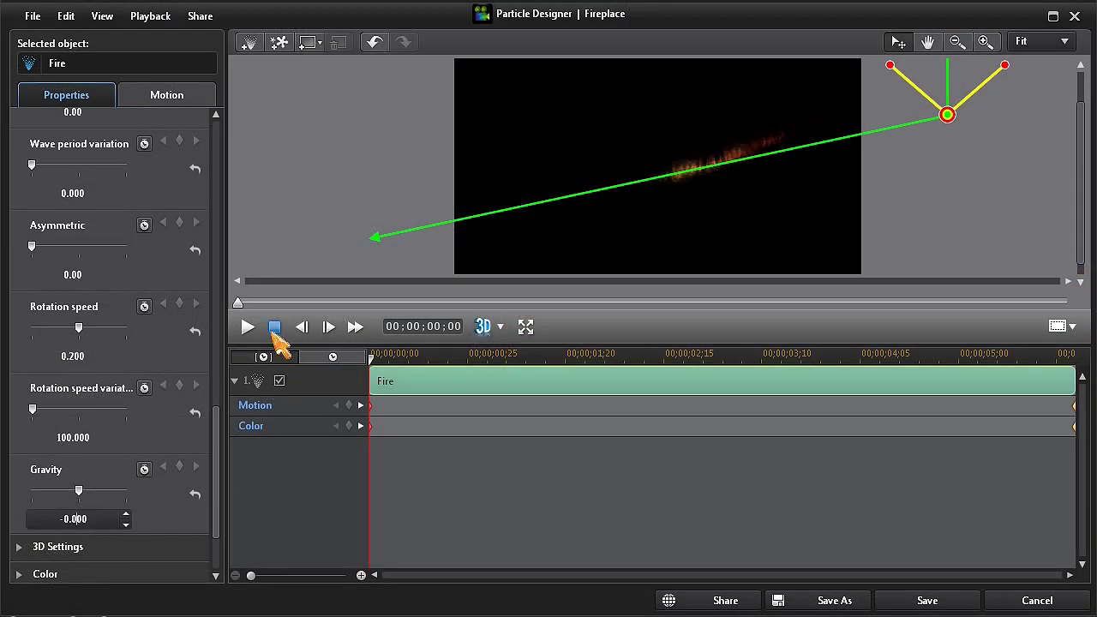
click(276, 331)
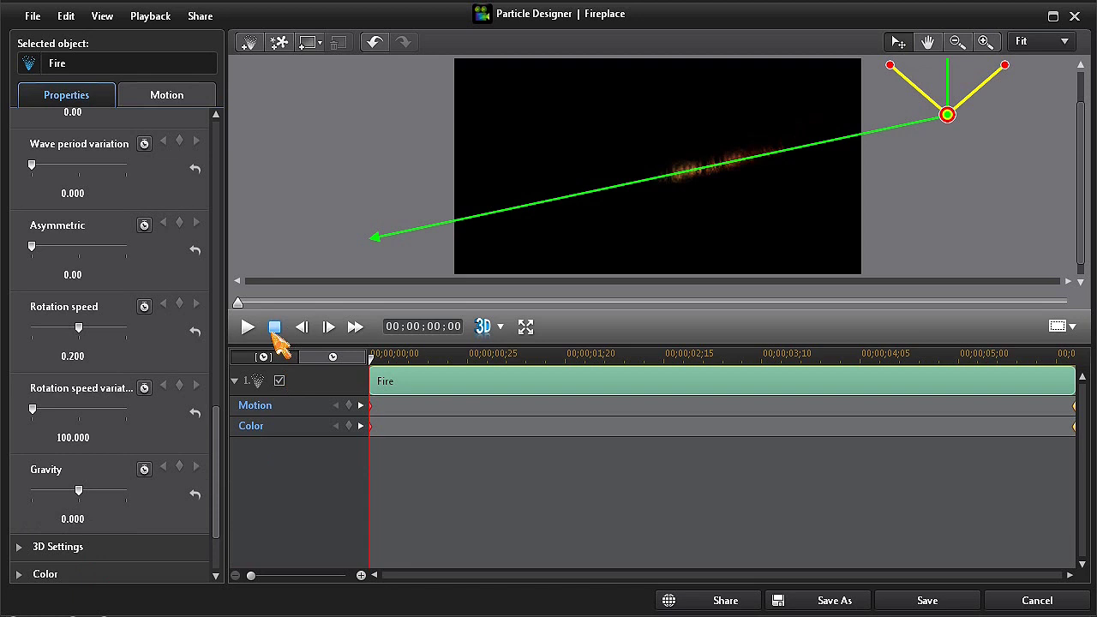
scroll(225, 450, down, 3)
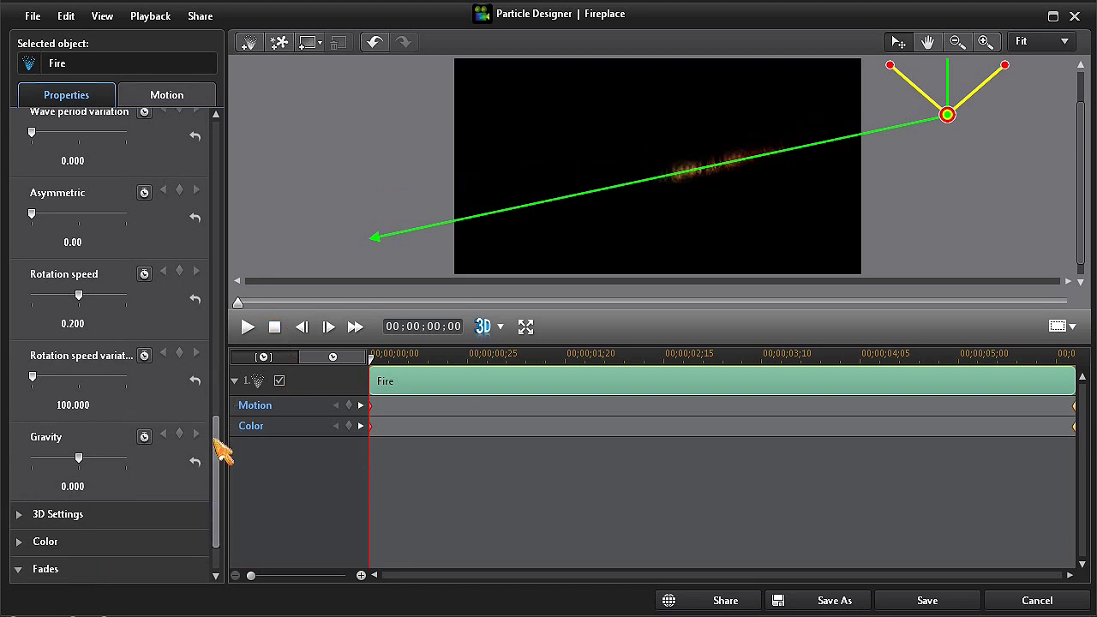
- Tint the fire particles light yellow using the Color picker
click(133, 484)
click(89, 485)
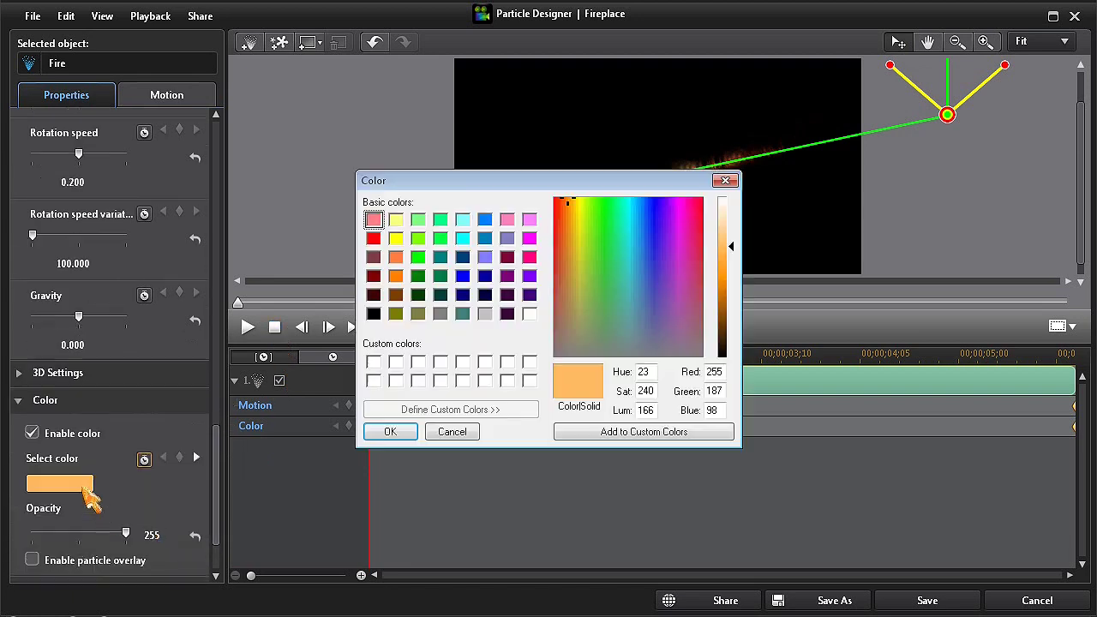
click(396, 220)
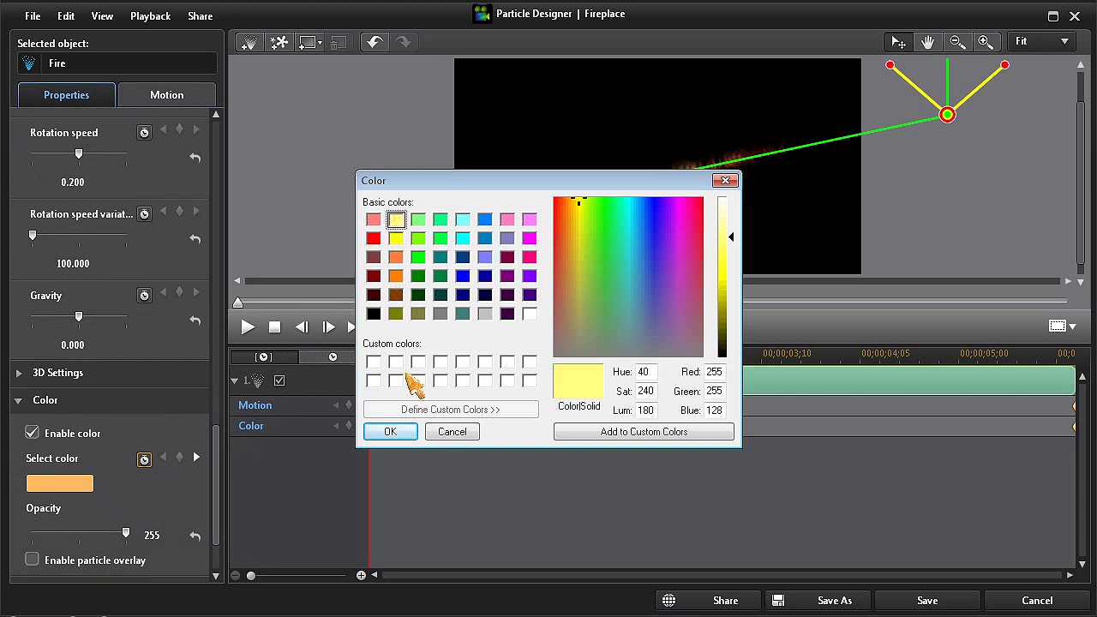
click(390, 431)
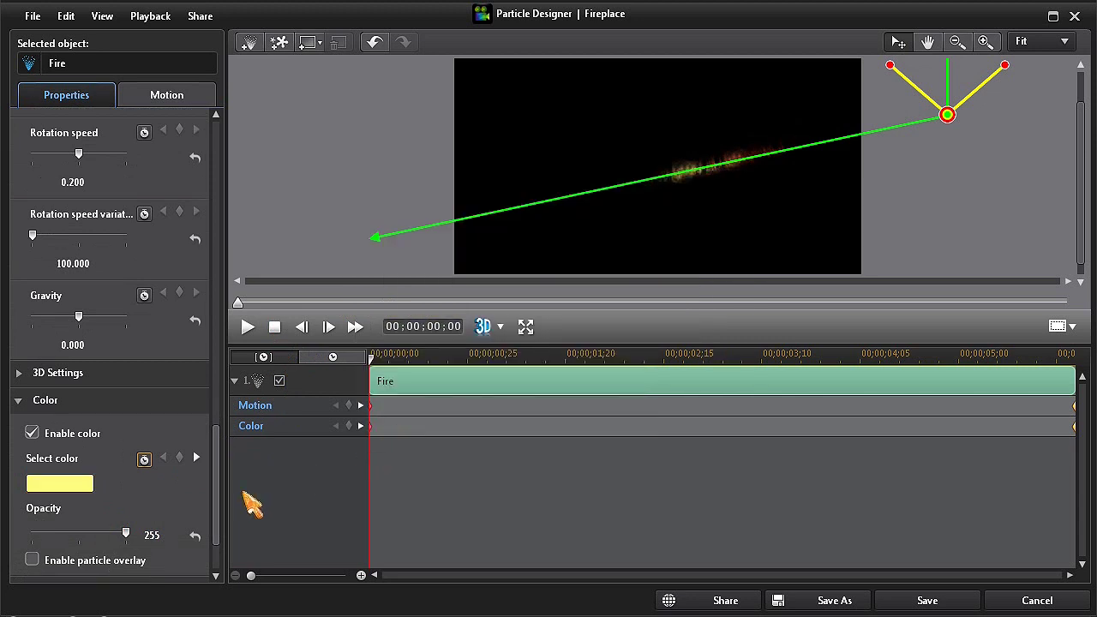
- Raise the particle Life to 1500 and Size to 5.000, then preview the flame
scroll(220, 494, up, 1)
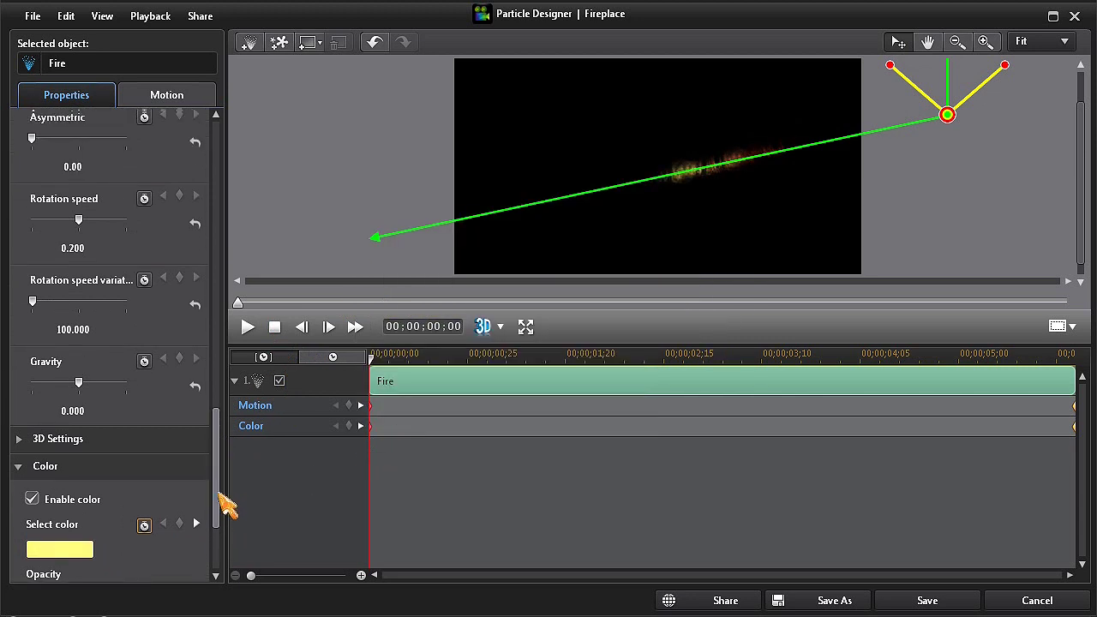
drag(224, 506, 220, 208)
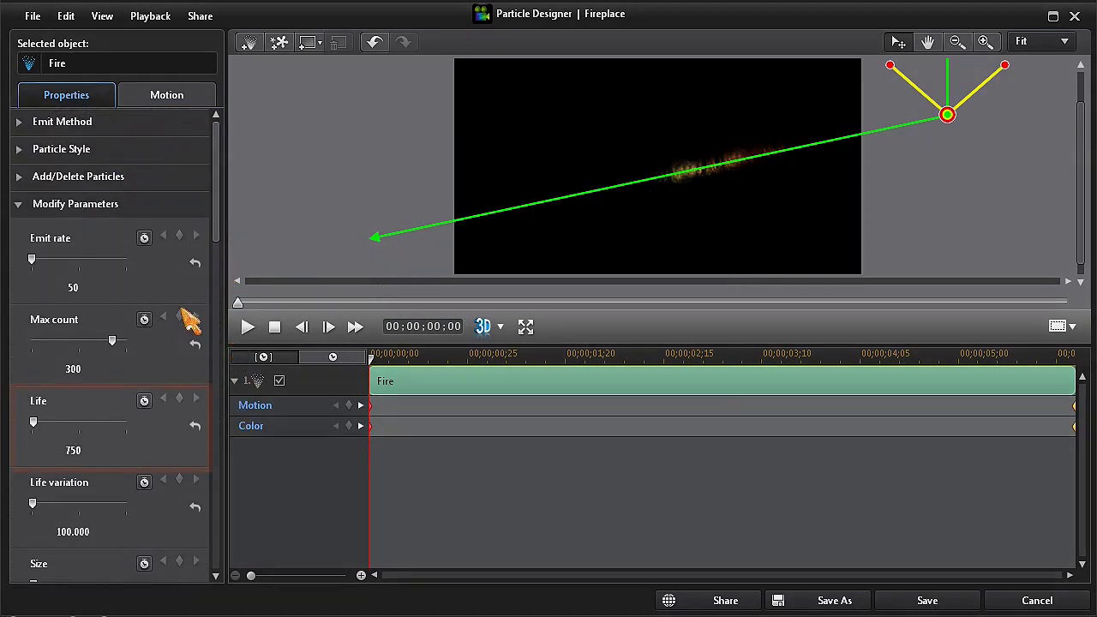
click(86, 450)
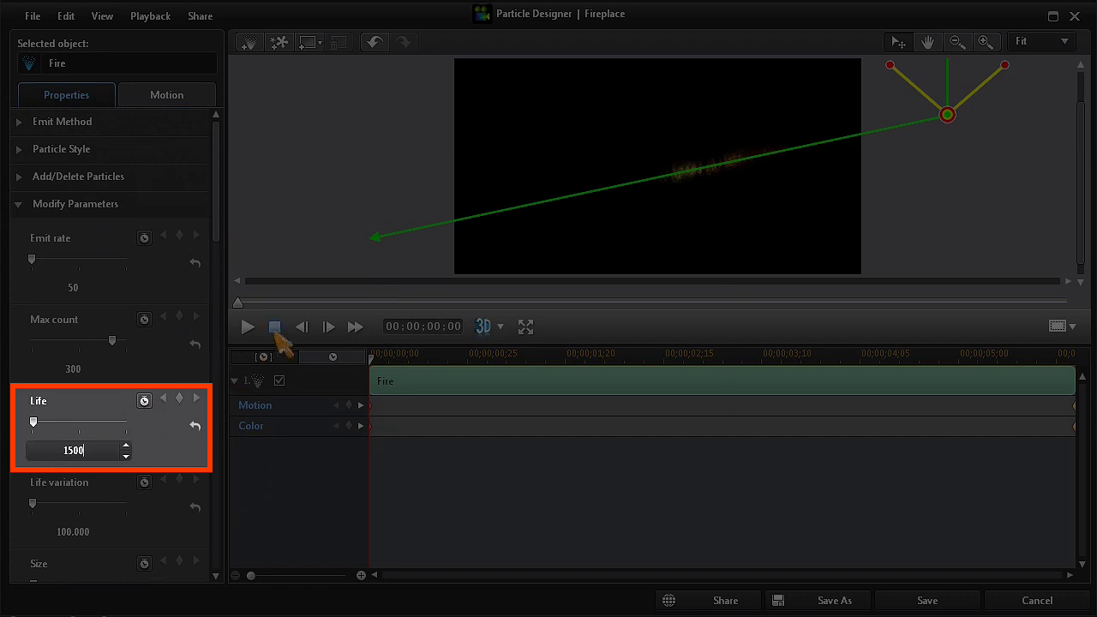
click(276, 333)
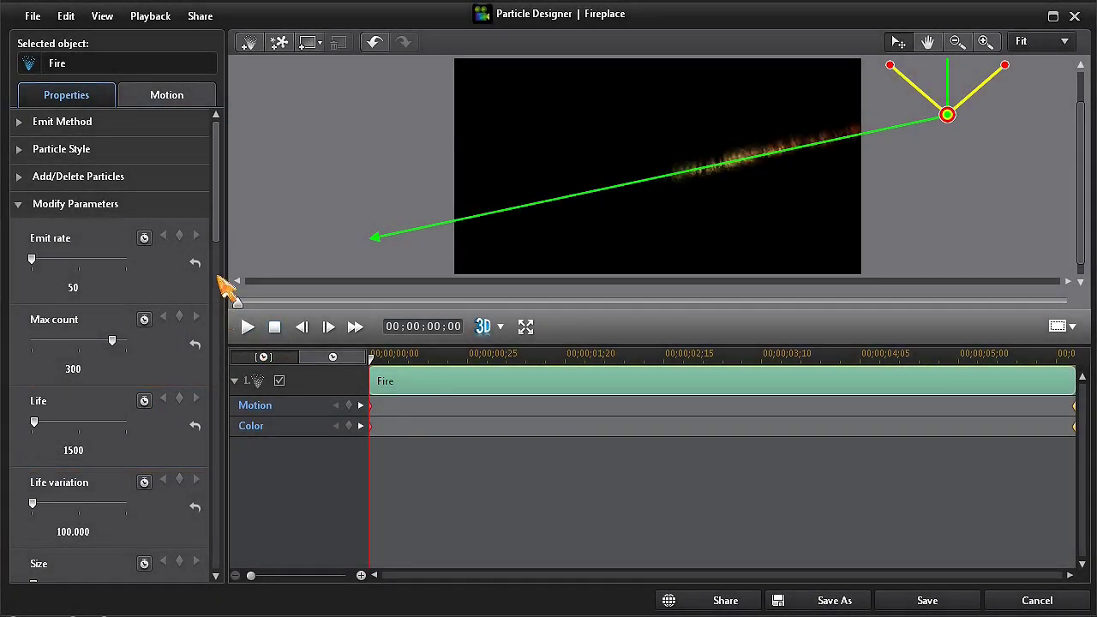
drag(223, 237, 221, 268)
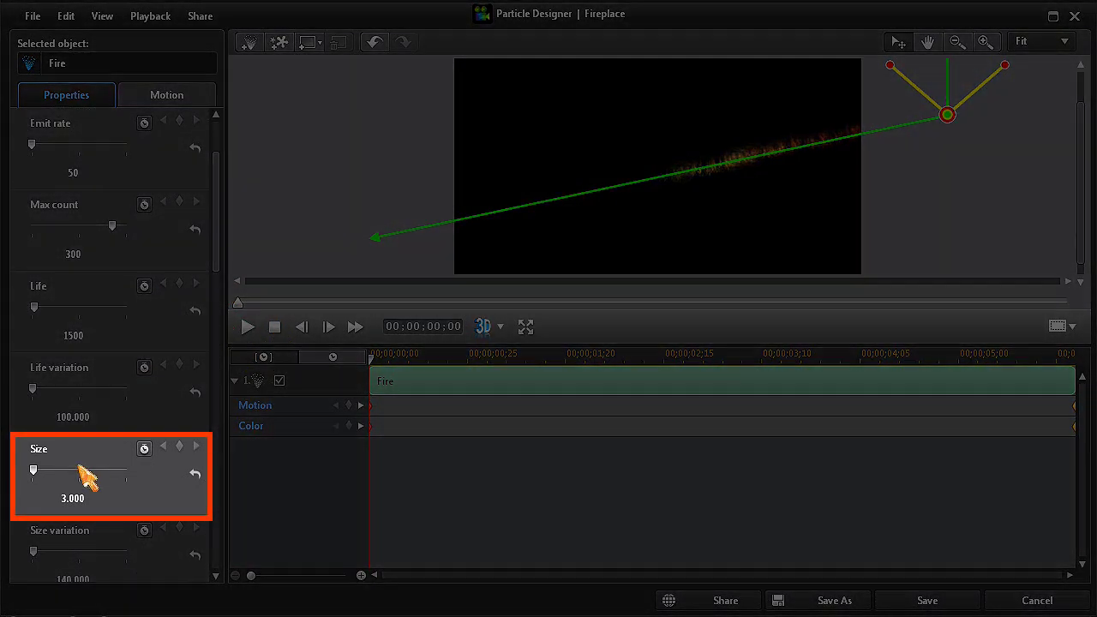
click(77, 495)
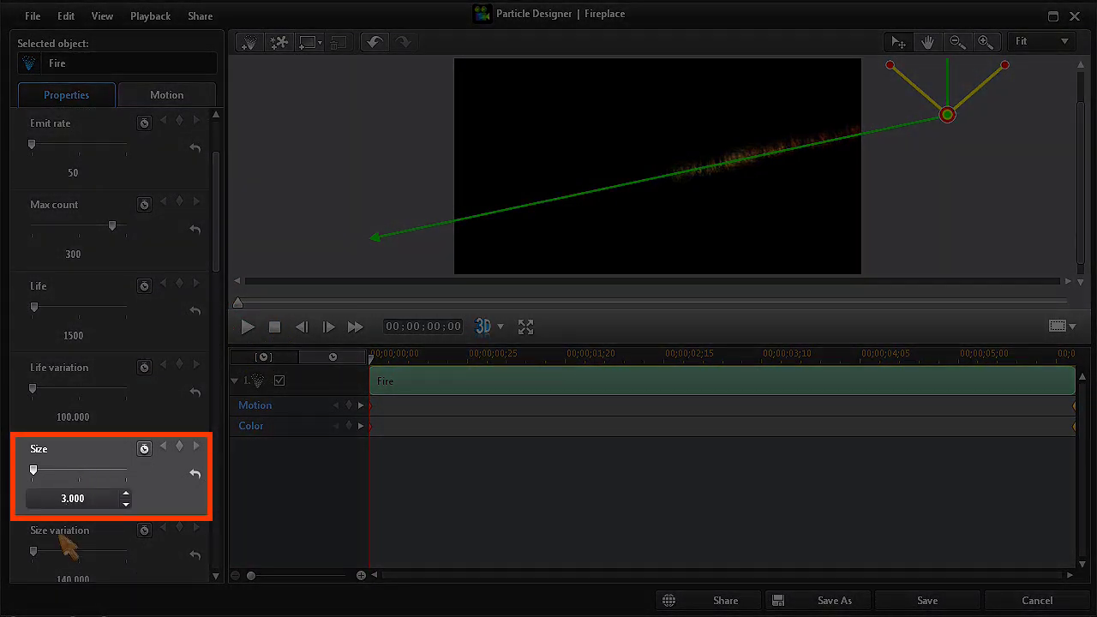
text(5)
key(Return)
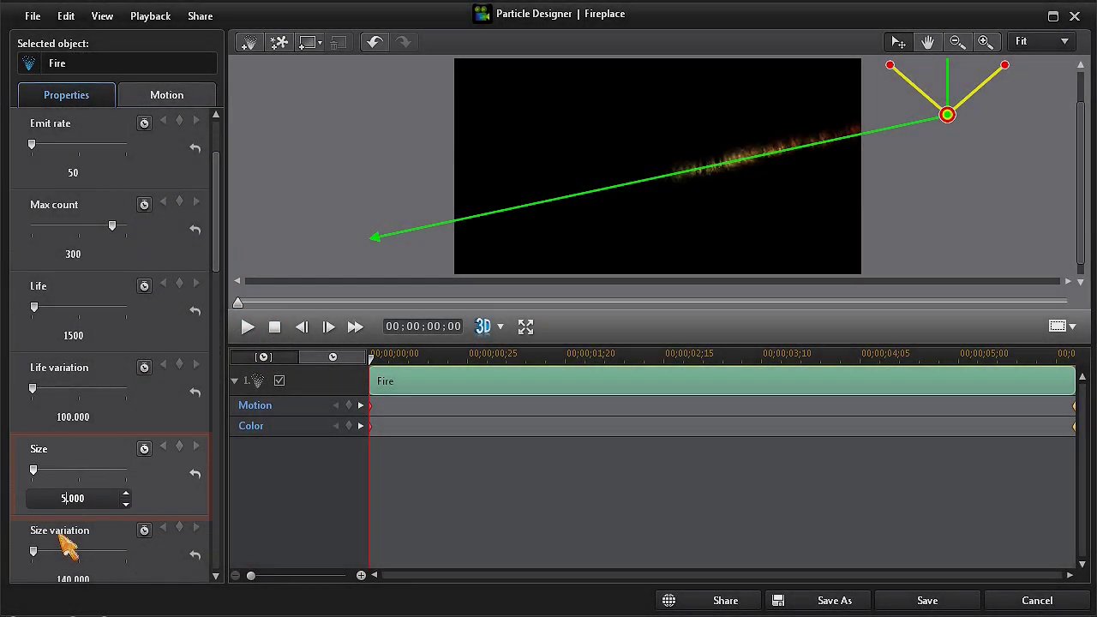
click(248, 328)
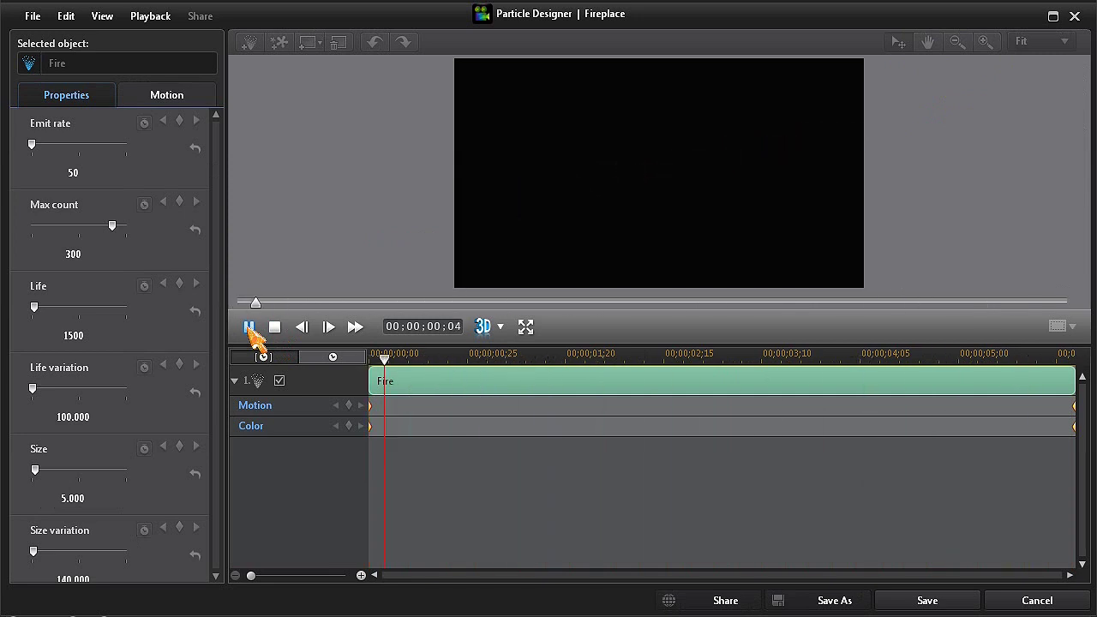
click(274, 327)
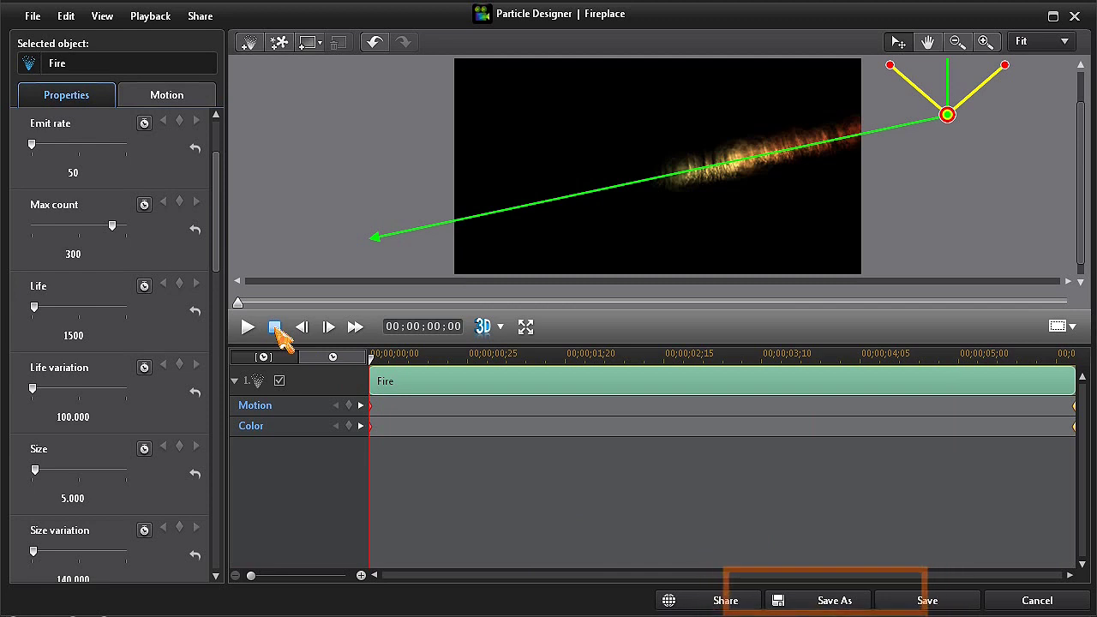
- Save the fire as template 'CP FireTail (6 sec)' and return to the main editor
click(809, 605)
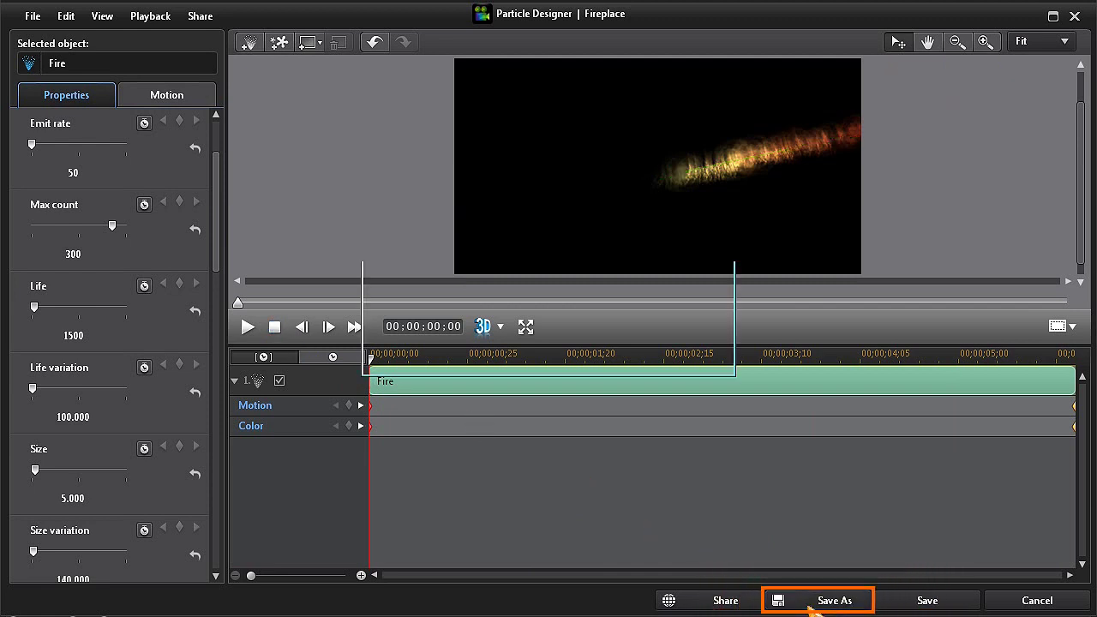
text(CP FireTail (6 sec))
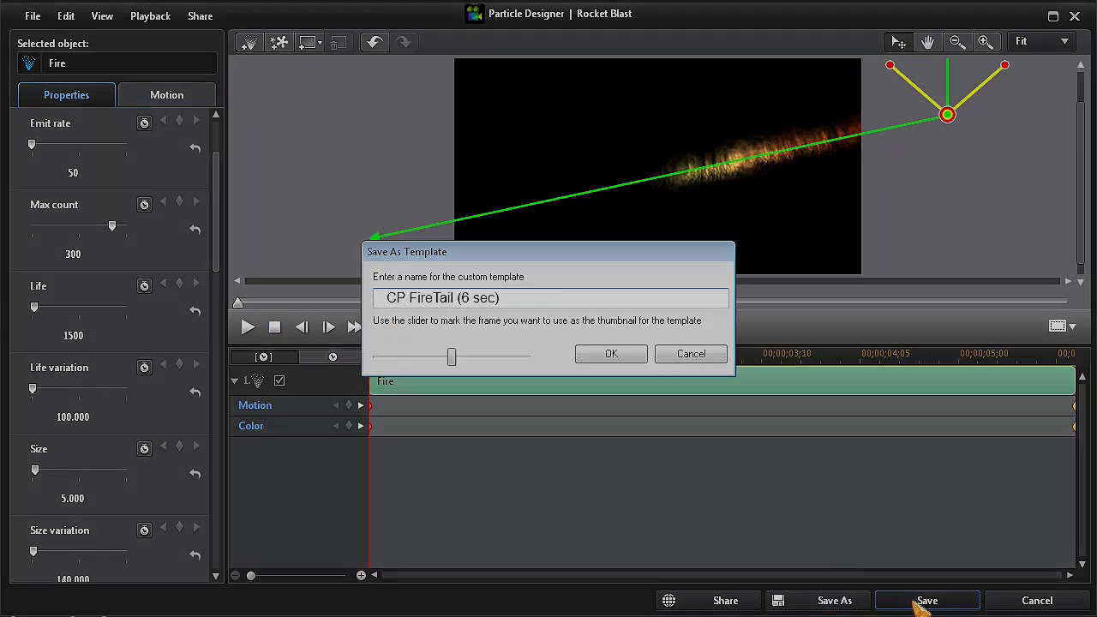
click(918, 600)
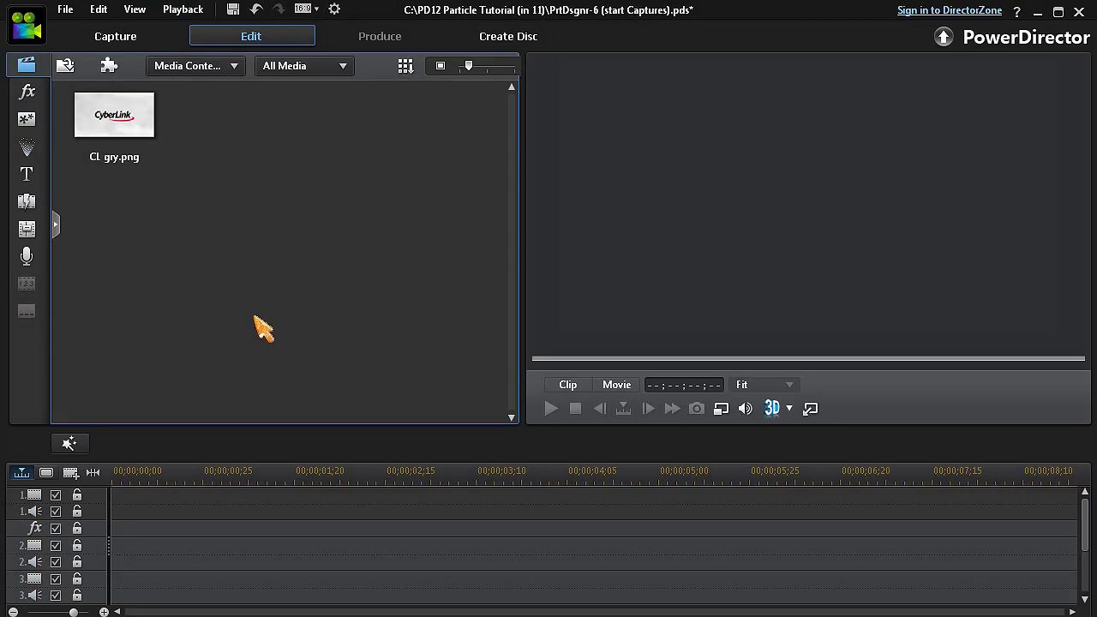
- Place CP Starfield on video track 1 and CP FireTail on video track 2
click(27, 147)
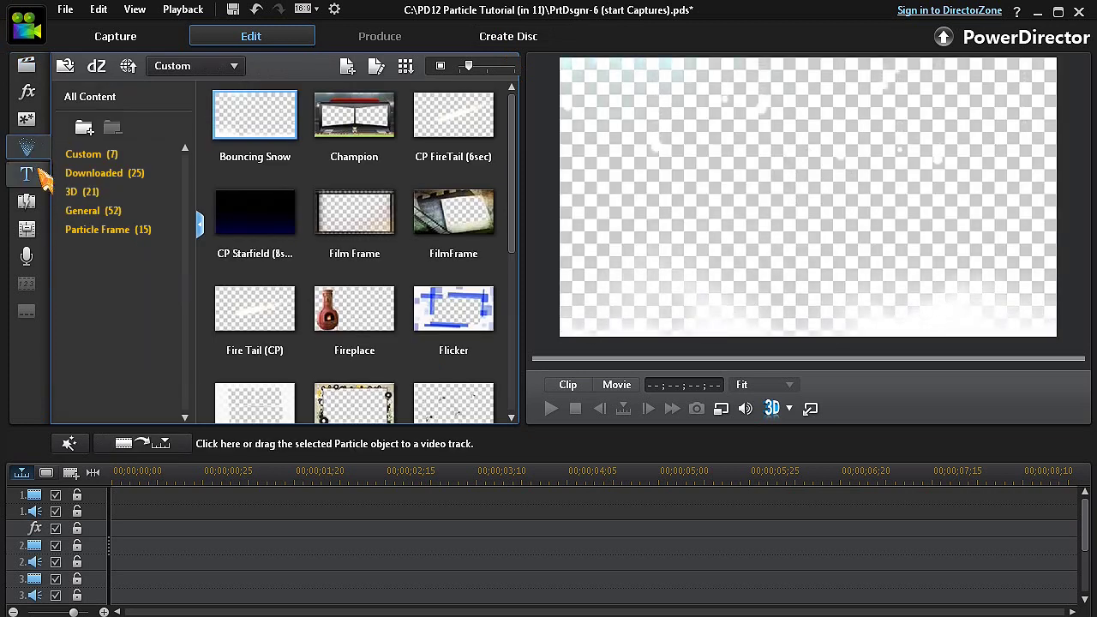
click(251, 214)
drag(251, 214, 110, 500)
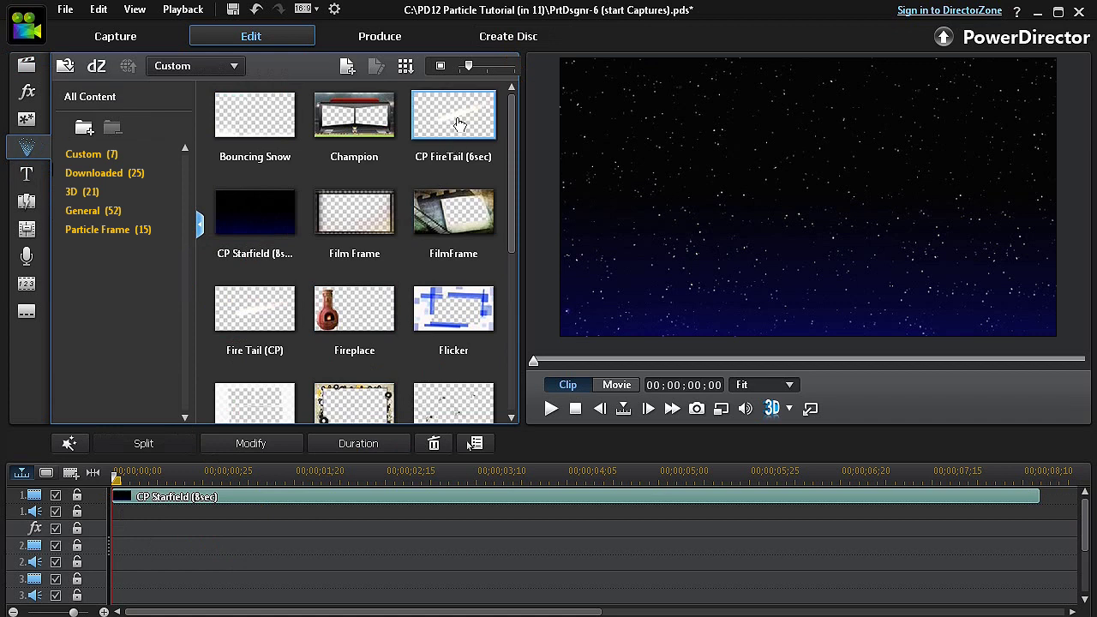
drag(430, 200, 220, 554)
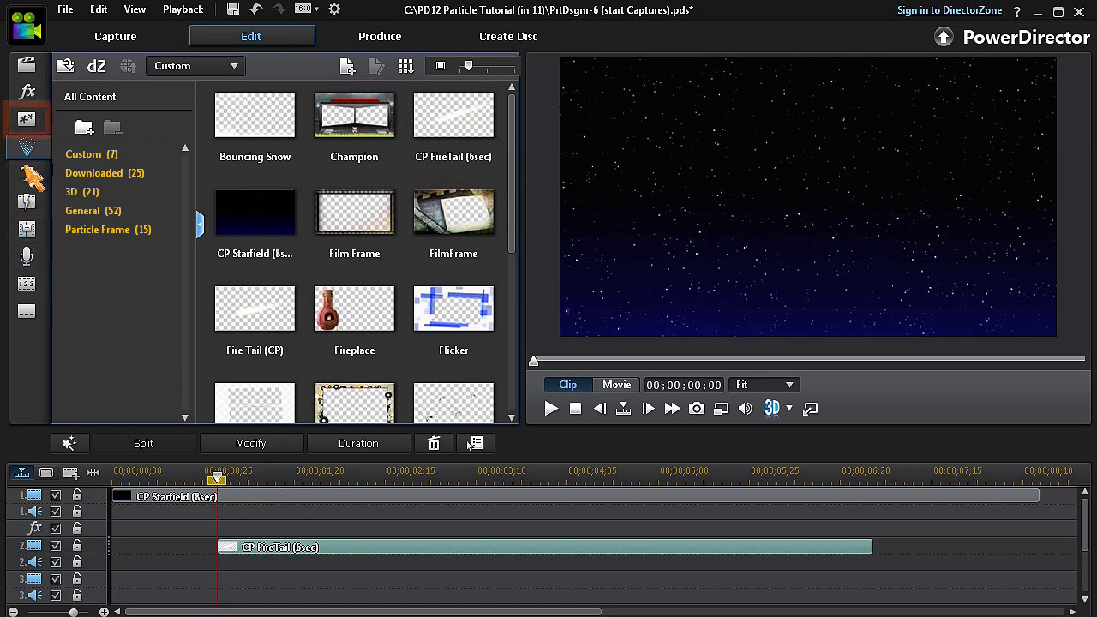
click(28, 121)
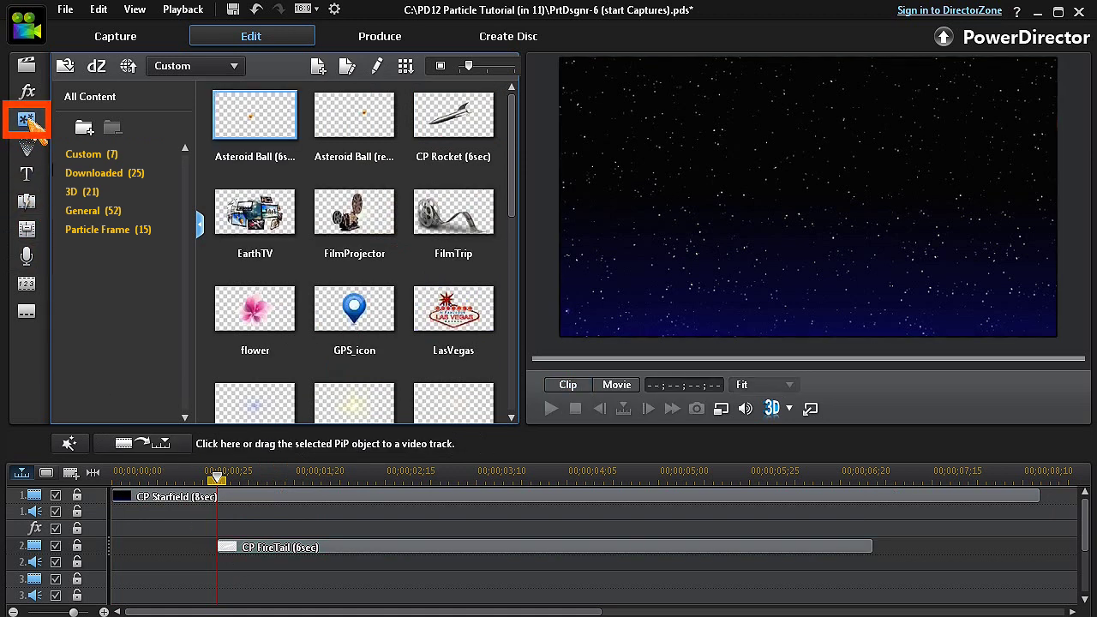
- Drop CP Rocket on track 3 and play the whole movie from the start
drag(454, 103, 217, 588)
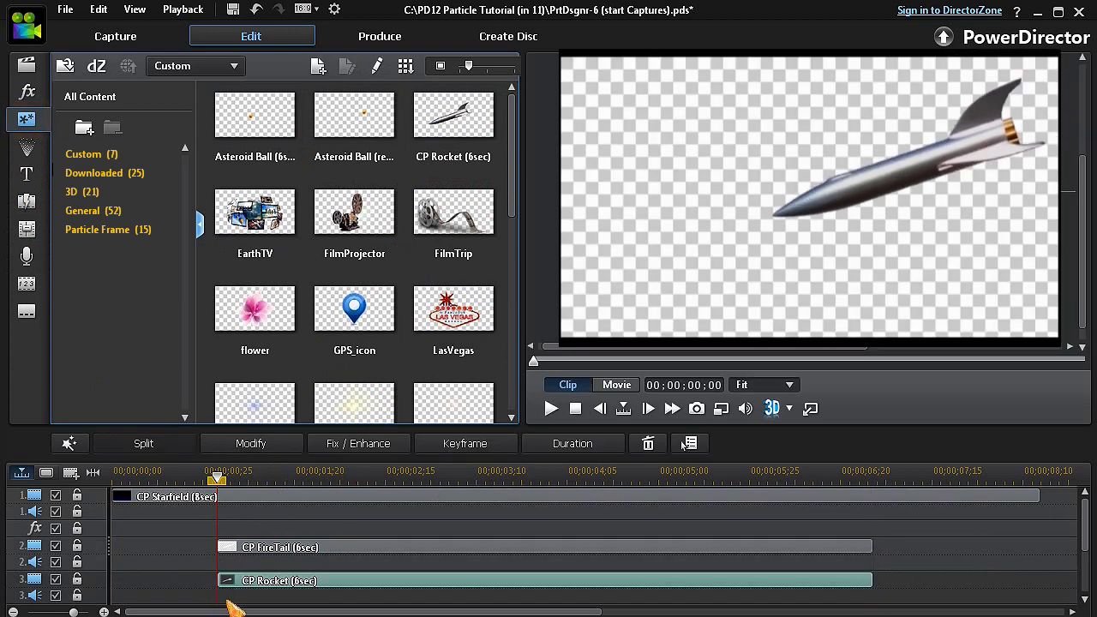
click(621, 385)
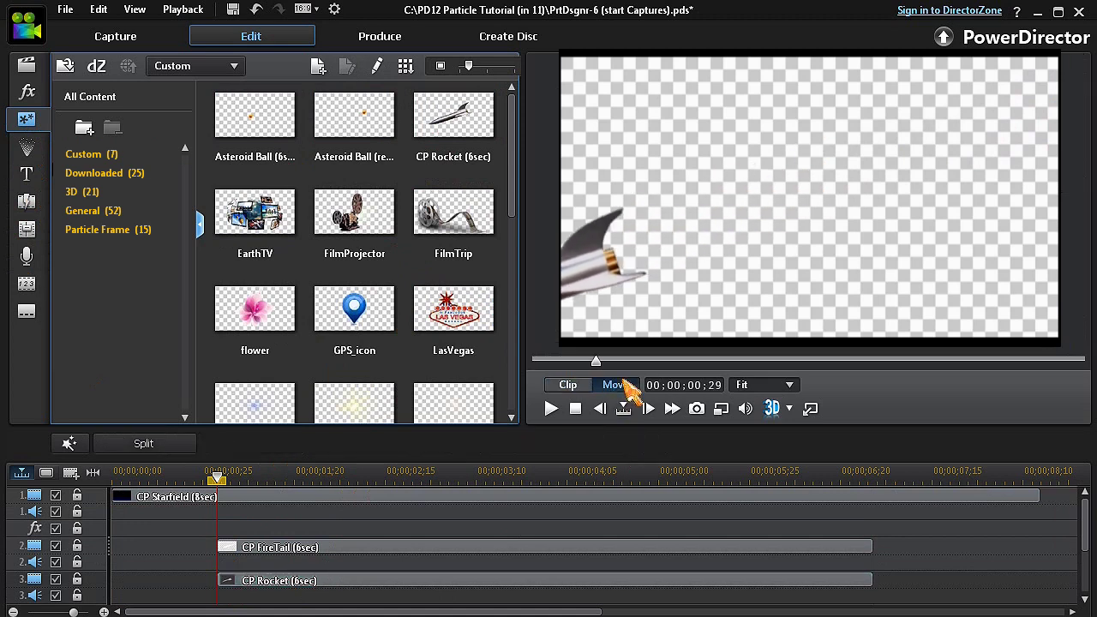
click(575, 409)
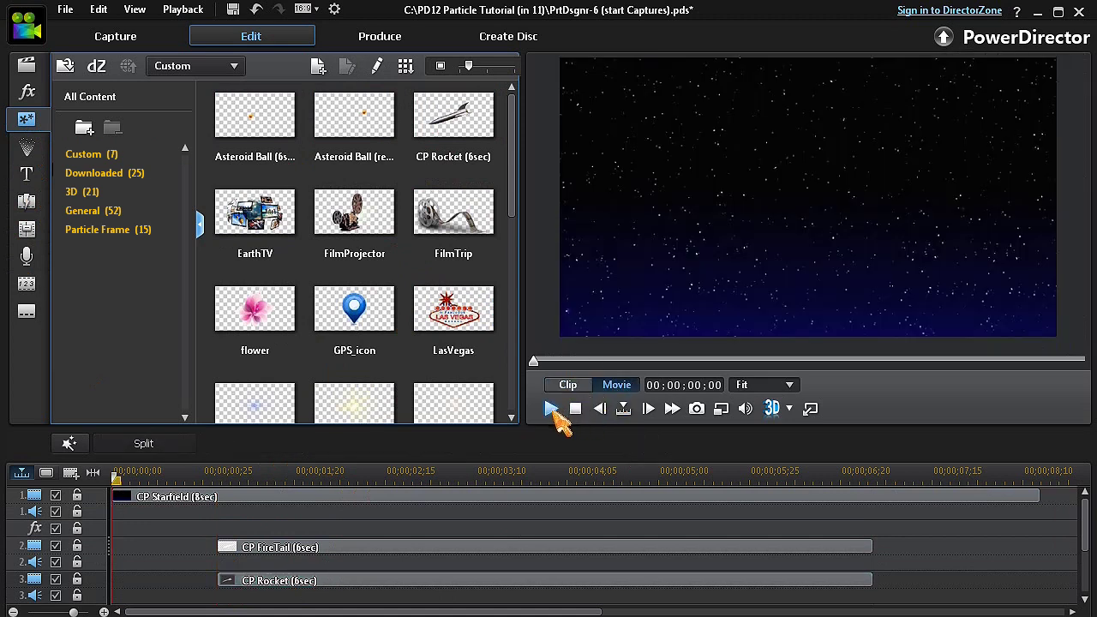
click(551, 408)
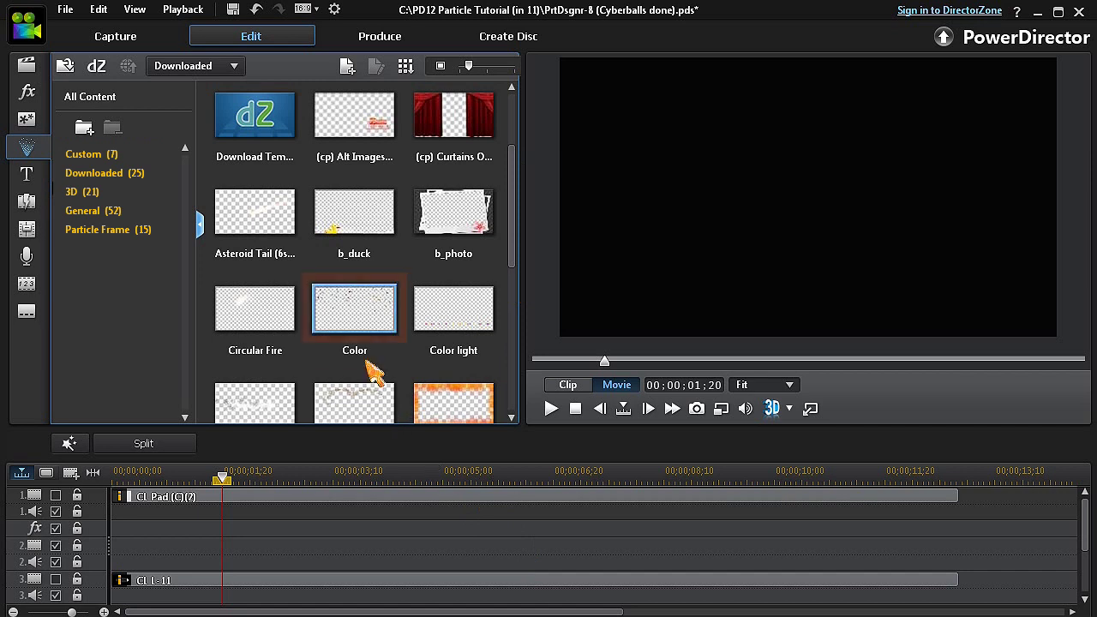
- Place the downloaded Color particle on track 2 and edit it in Particle Designer
drag(353, 327, 242, 546)
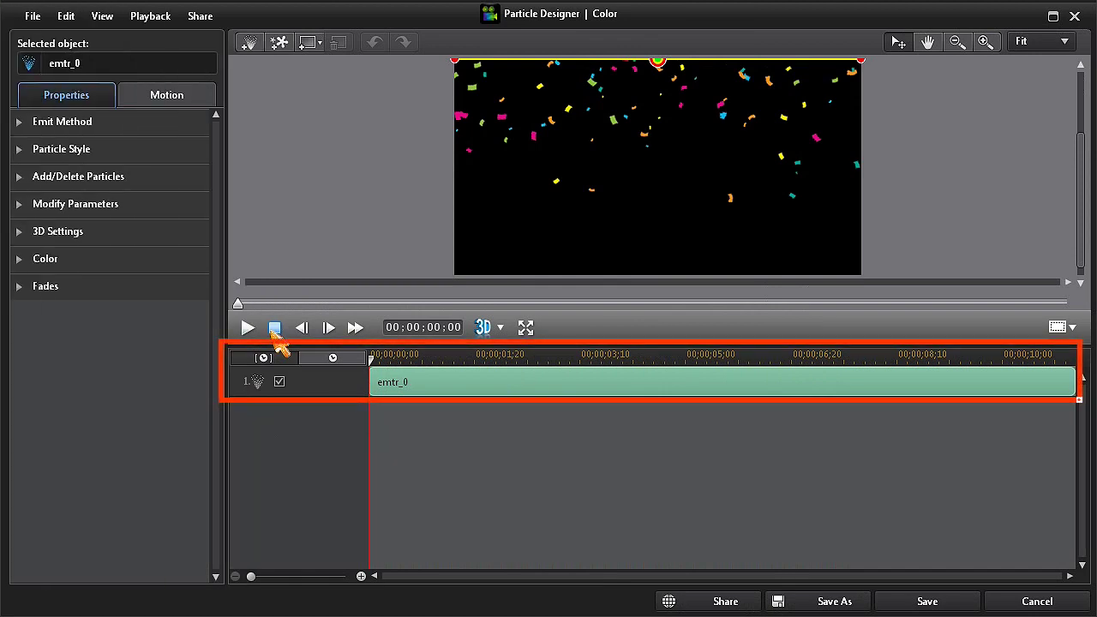
click(135, 182)
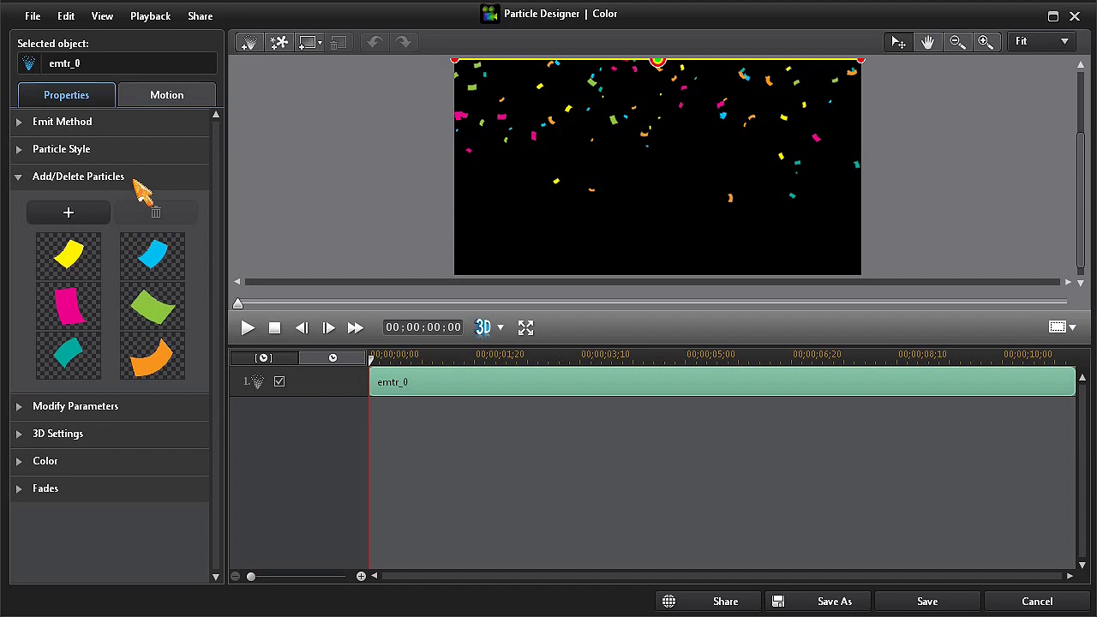
- Add the chroball globe images (chroball-1, chroball-2 and onward) as custom particle images
click(89, 218)
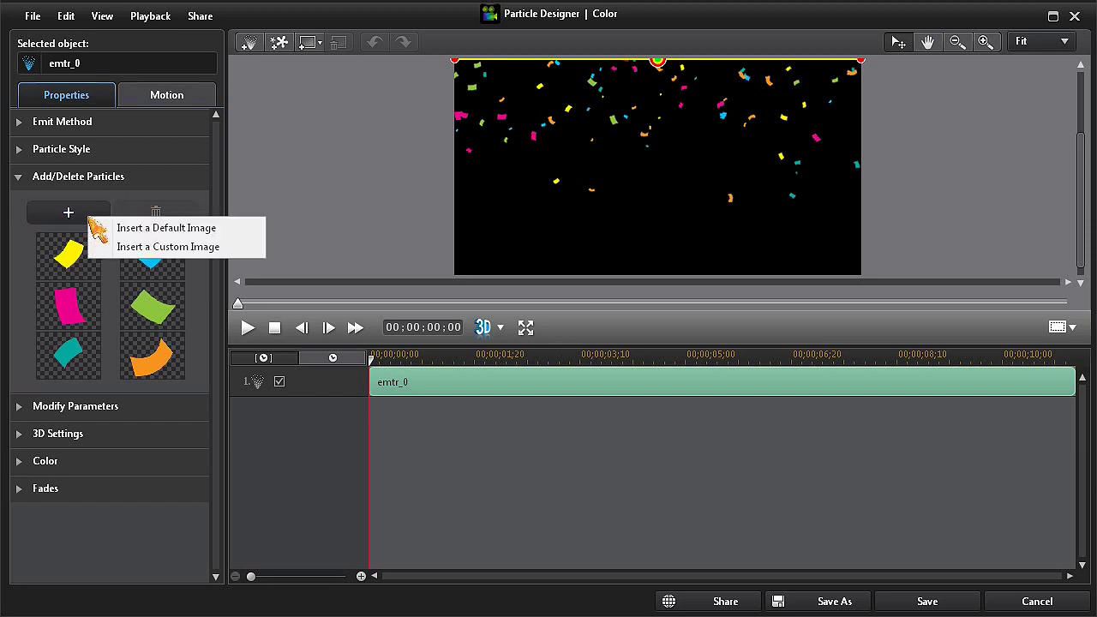
click(124, 247)
double_click(497, 214)
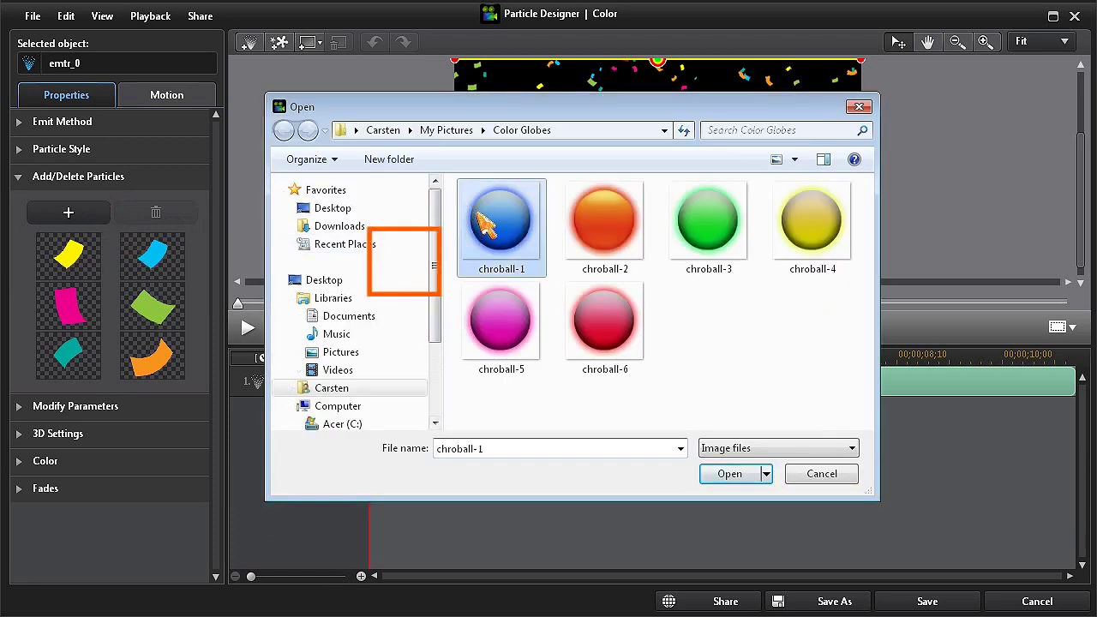
click(86, 217)
click(128, 252)
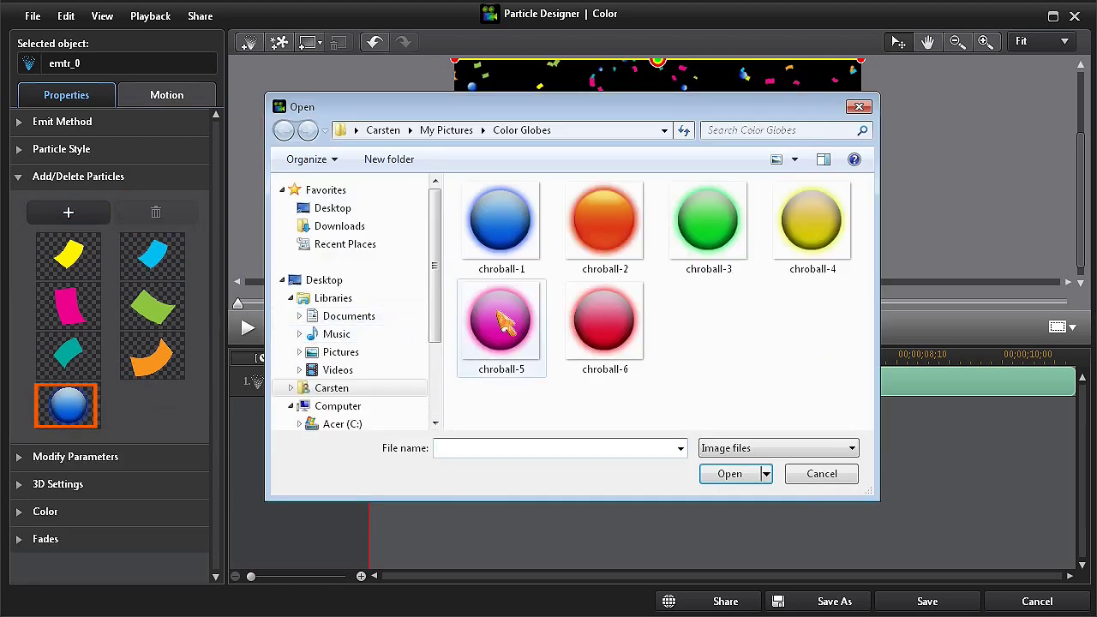
double_click(603, 206)
click(86, 216)
click(124, 247)
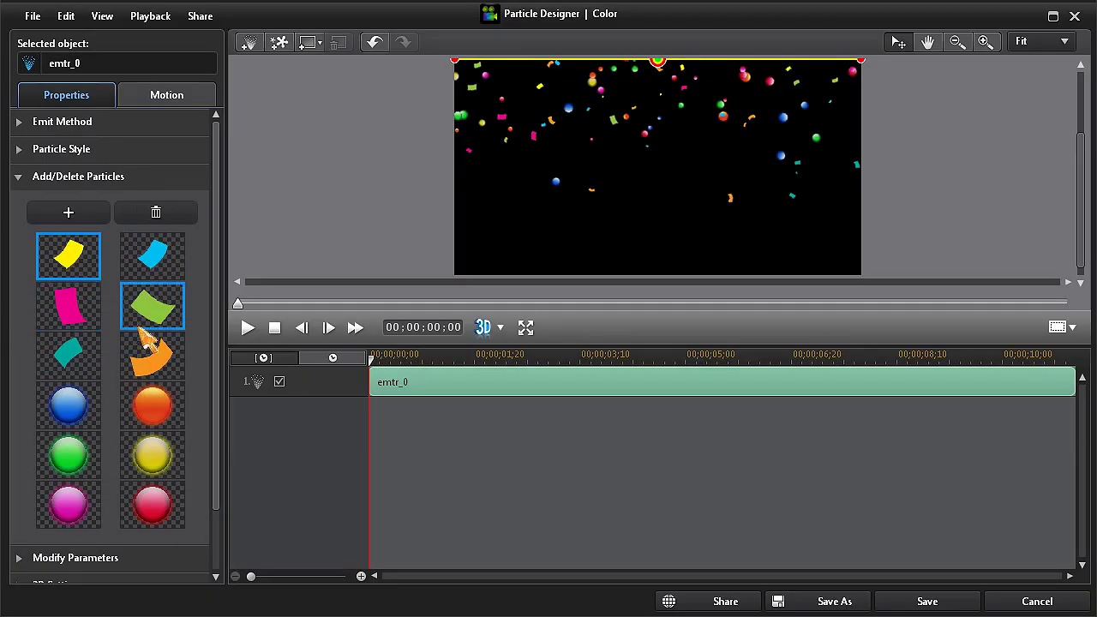
- Delete the six paper-confetti particles and preview the falling globes
shift+click(152, 358)
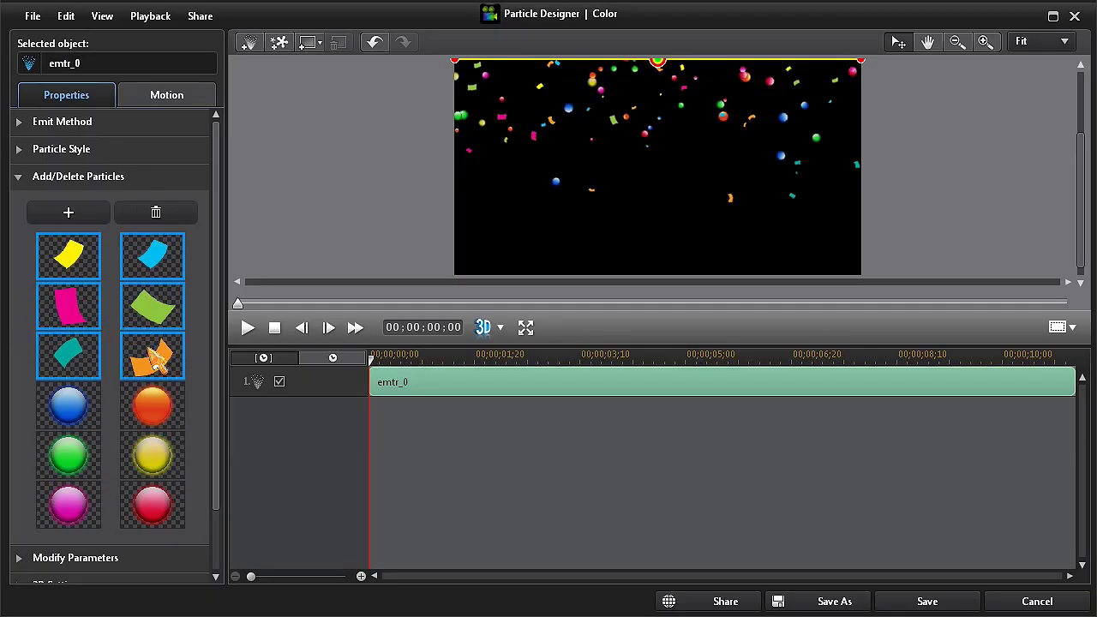
click(159, 219)
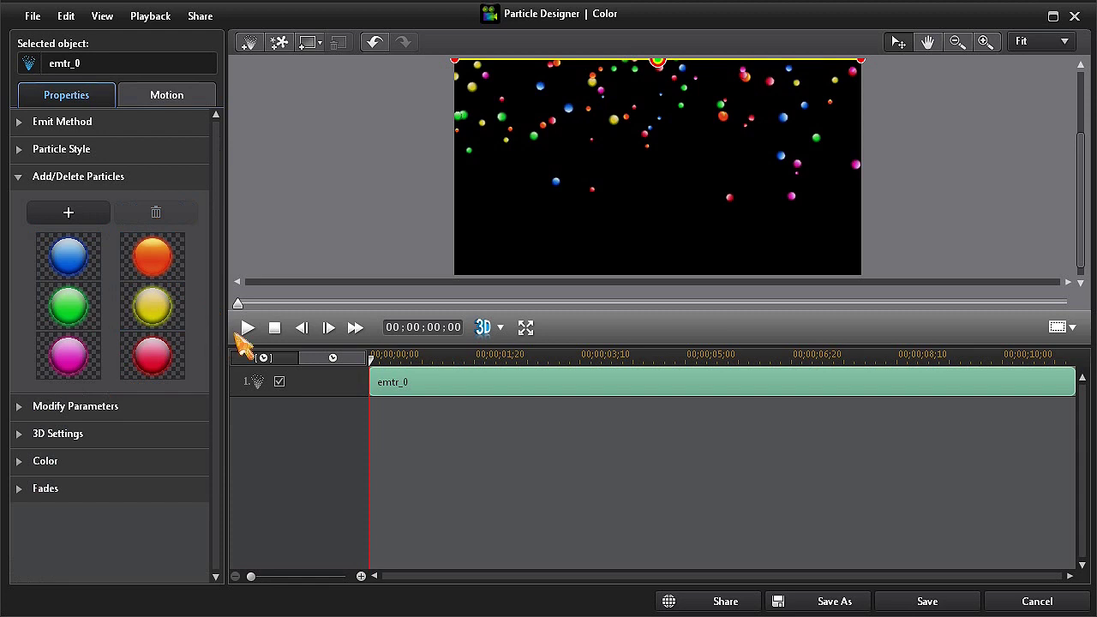
click(247, 329)
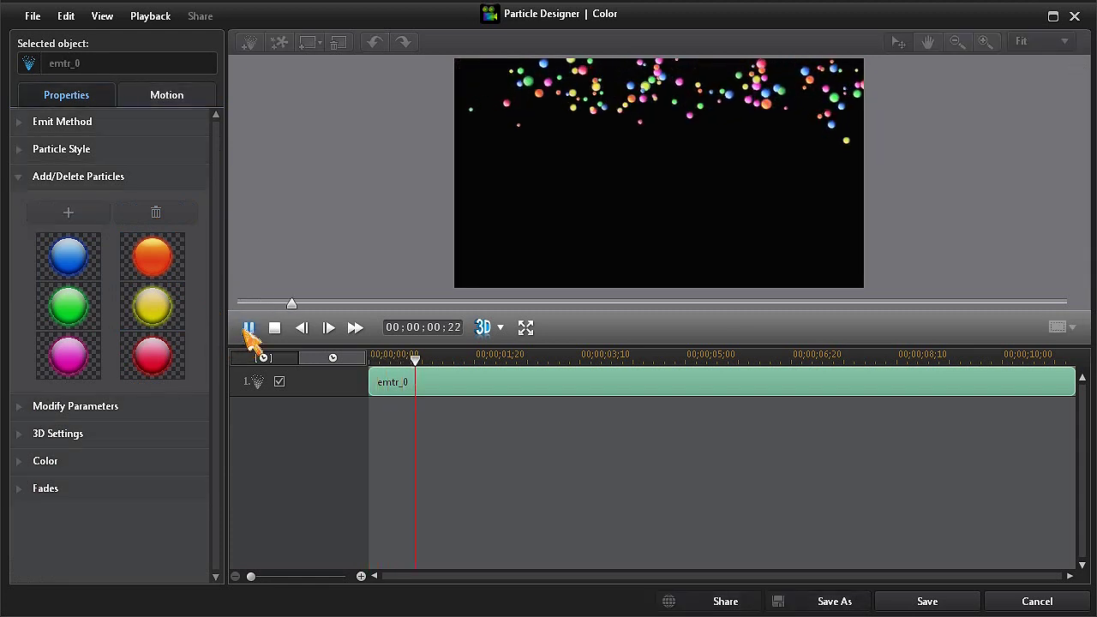
click(275, 328)
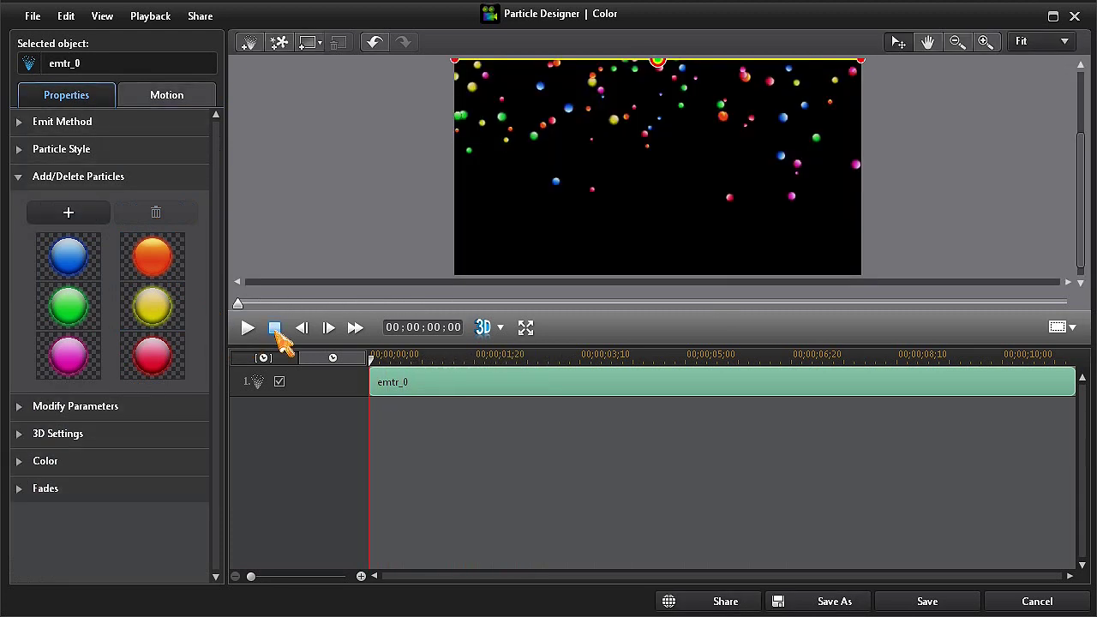
- Centre the emitter line, tilt it diagonally, and set particle Size to 3.000, then preview
drag(657, 61, 656, 171)
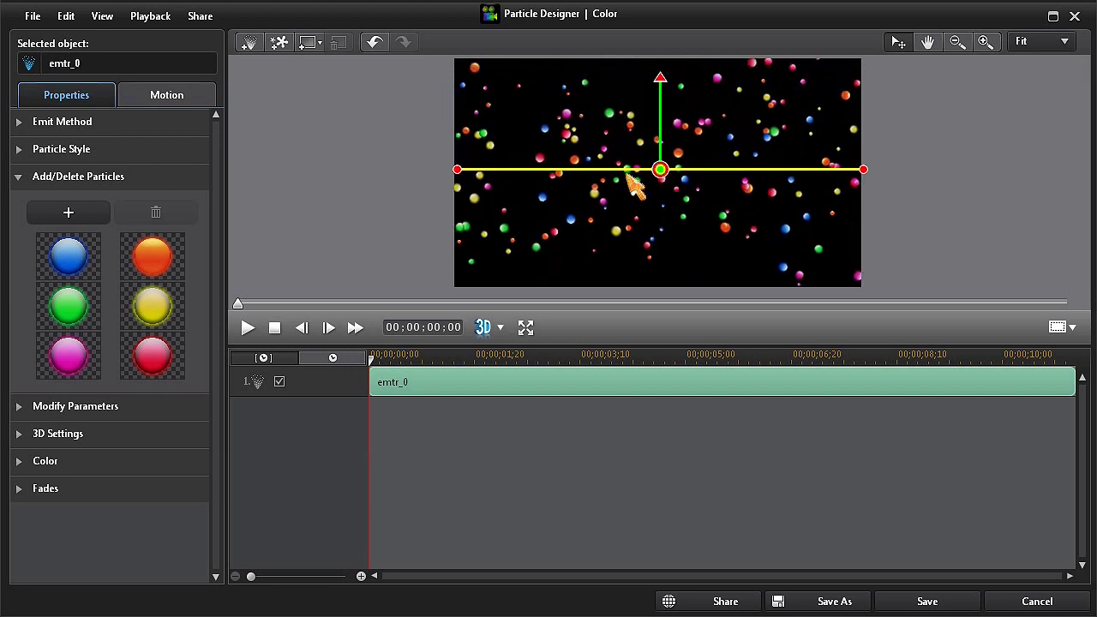
drag(457, 167, 508, 108)
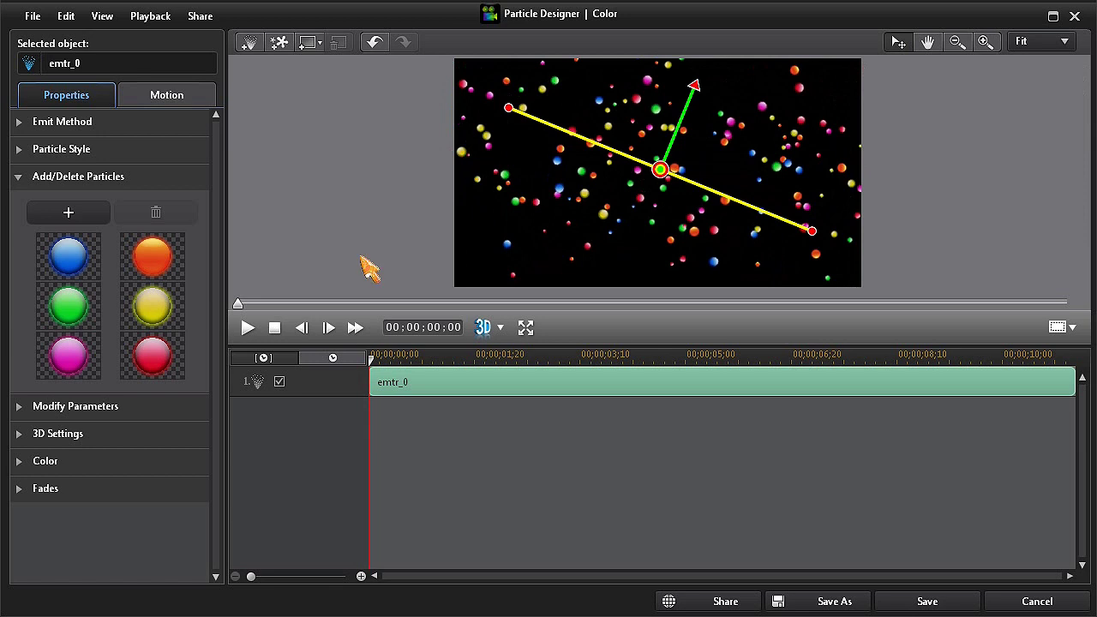
click(103, 408)
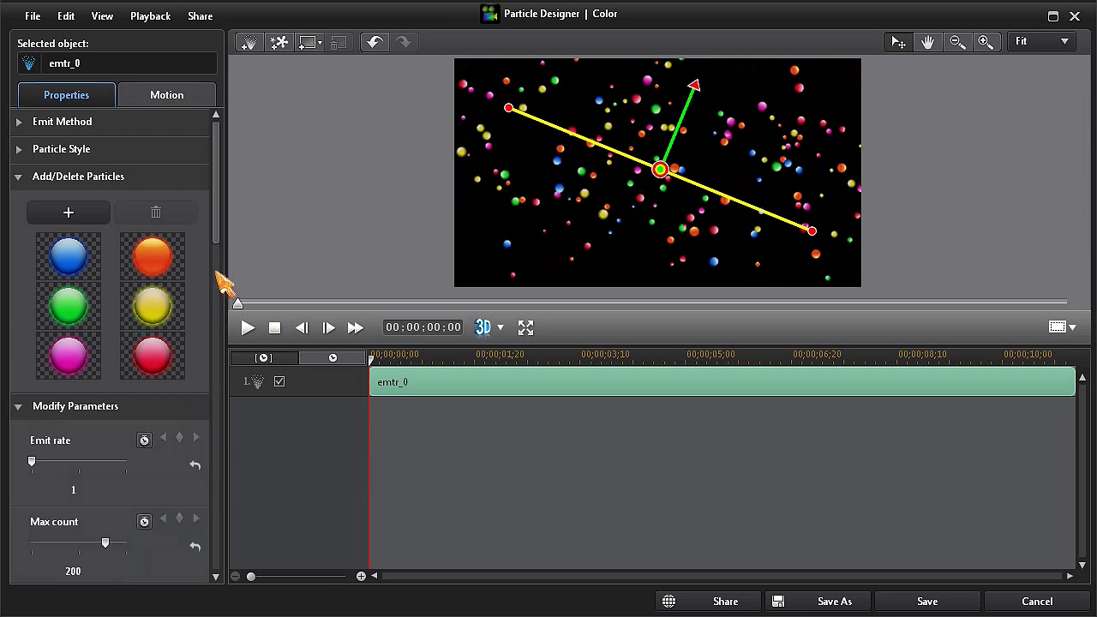
scroll(220, 282, down, 4)
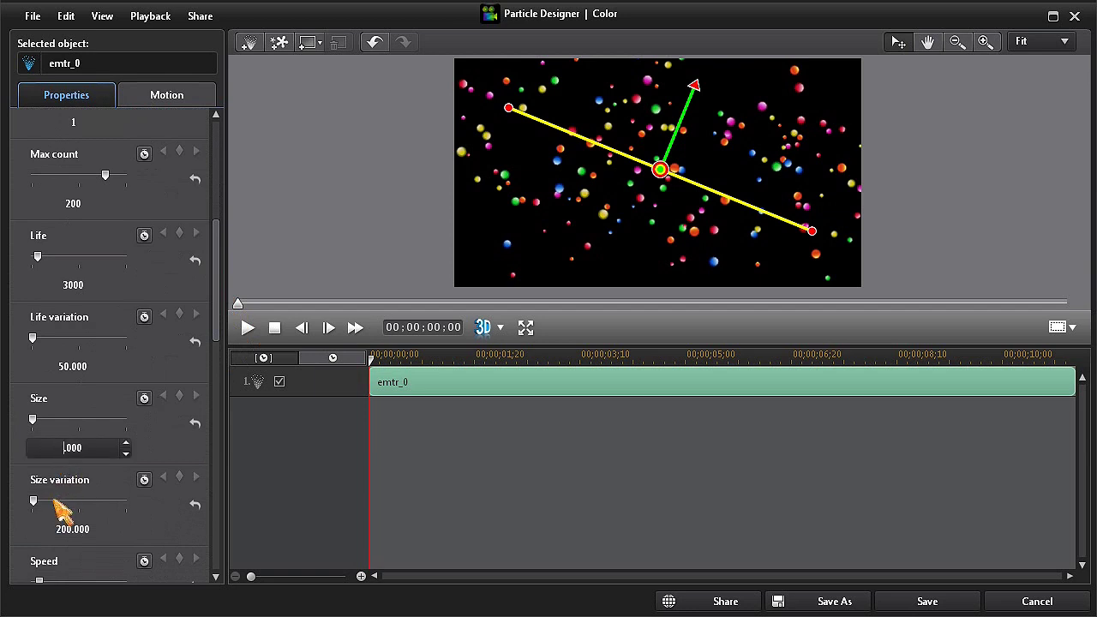
click(248, 327)
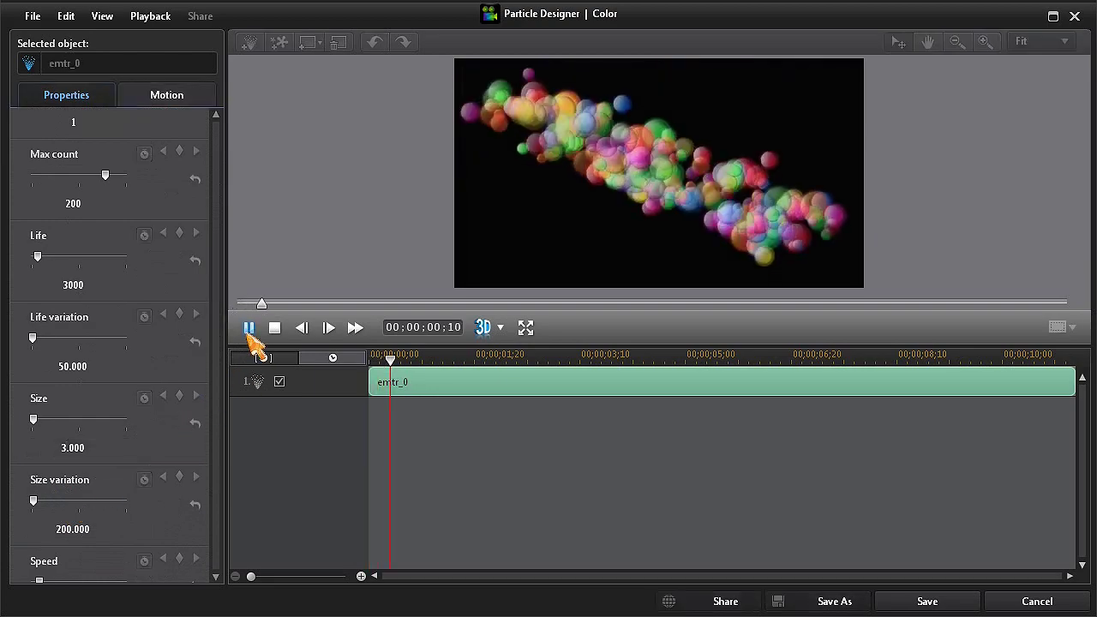